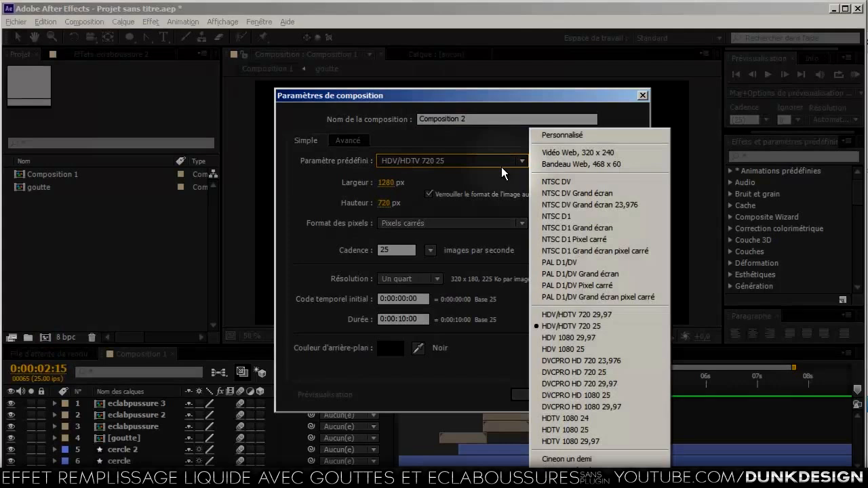
# Create a 10-second composition with the HDV/HDTV 720 25 preset and set the current time to its start
pyautogui.click(501, 167)
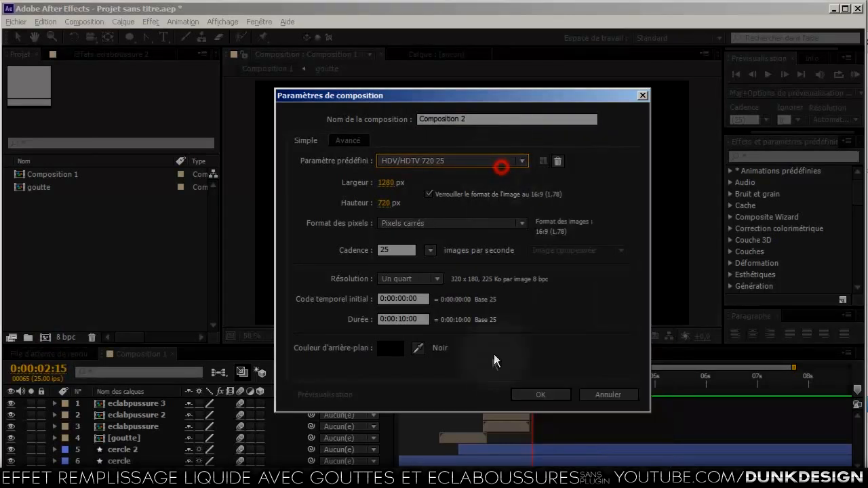
pyautogui.click(533, 395)
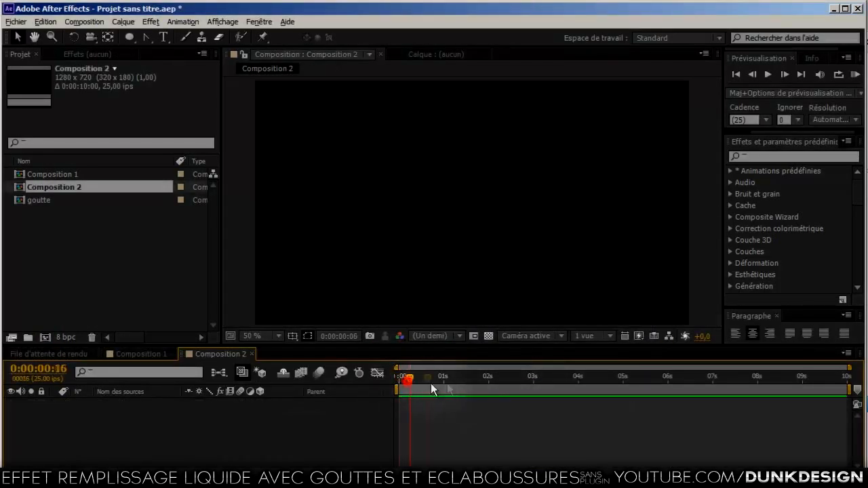
pyautogui.moveTo(392, 396)
pyautogui.mouseDown()
pyautogui.moveTo(525, 390)
pyautogui.moveTo(396, 393)
pyautogui.mouseUp()
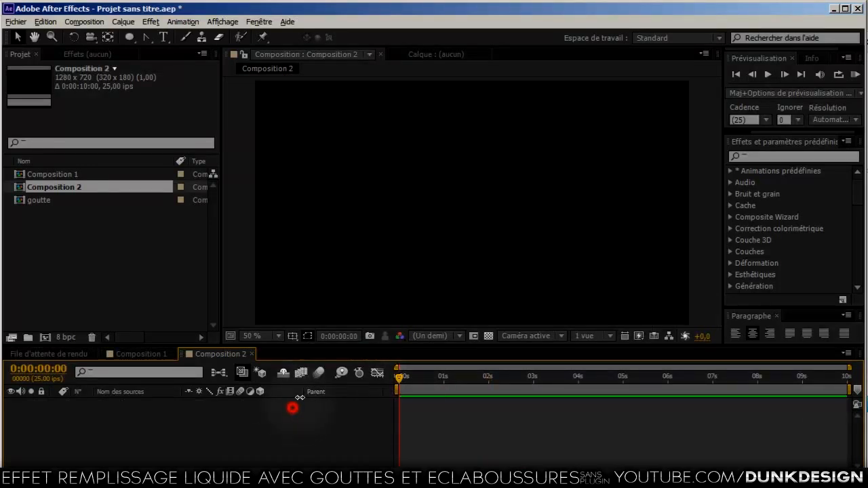
# Add a full-frame white ellipse shape layer and match its width to its 720 px height
pyautogui.click(129, 37)
pyautogui.doubleClick(129, 37)
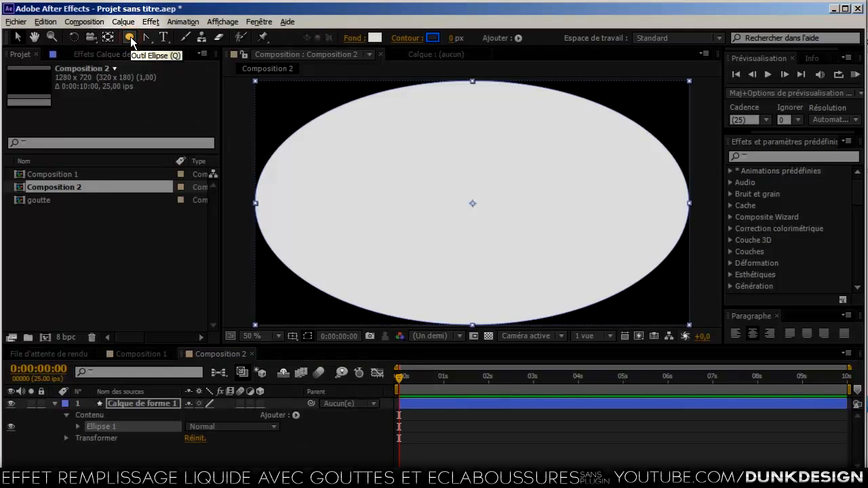
pyautogui.click(77, 427)
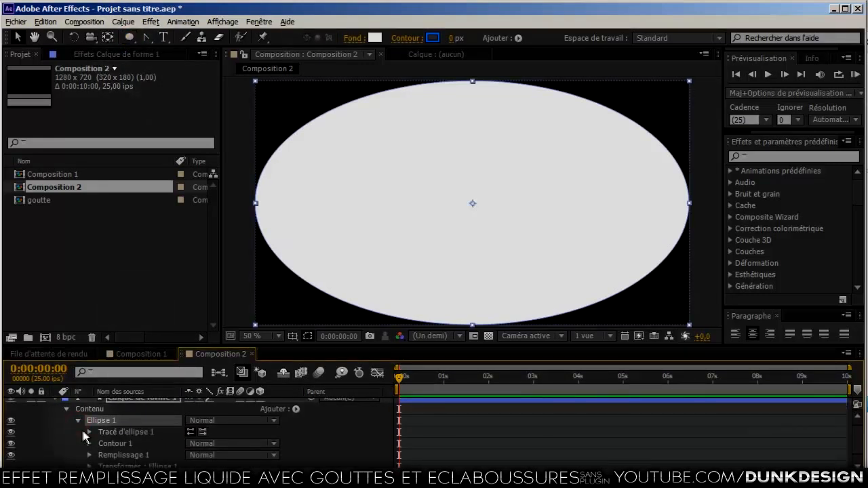
pyautogui.click(87, 432)
pyautogui.click(89, 433)
pyautogui.click(187, 443)
pyautogui.click(209, 444)
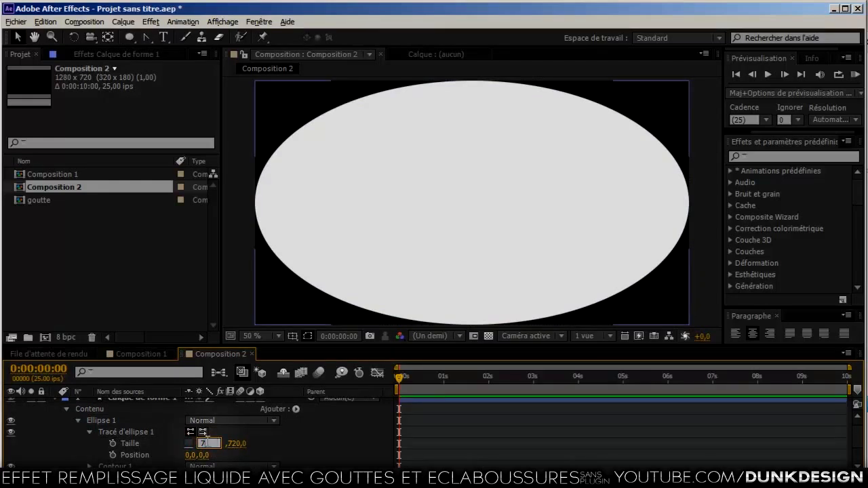
pyautogui.press('Return')
# Link the ellipse's size proportions, scale it down to 248 by 248, and collapse the layer
pyautogui.click(189, 444)
pyautogui.moveTo(211, 444); pyautogui.dragTo(2, 444)
pyautogui.moveTo(209, 442); pyautogui.dragTo(179, 443)
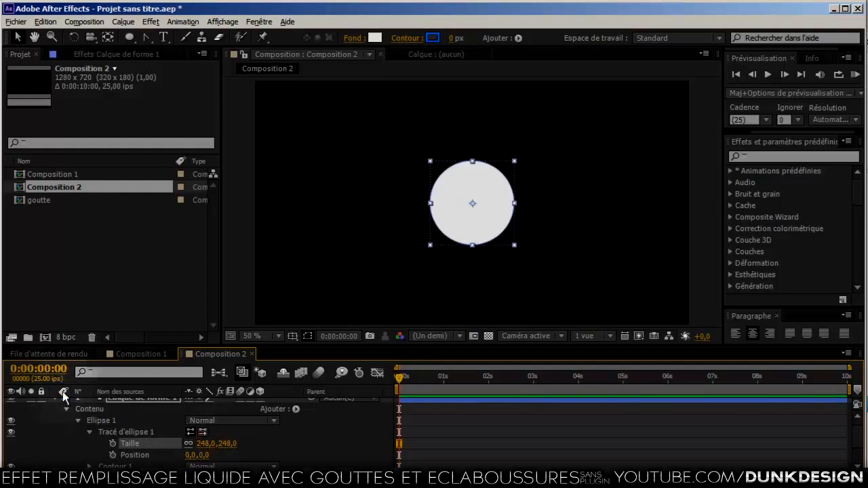
pyautogui.click(55, 400)
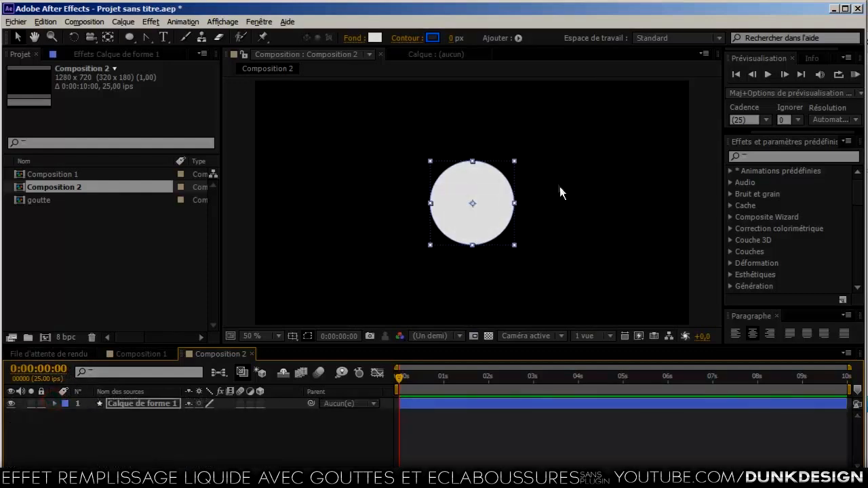
# Start a Pen tool mask on the shape layer with a smooth wavy edge running across the circle's lower half
pyautogui.moveTo(145, 37); pyautogui.dragTo(186, 34)
pyautogui.press('.')
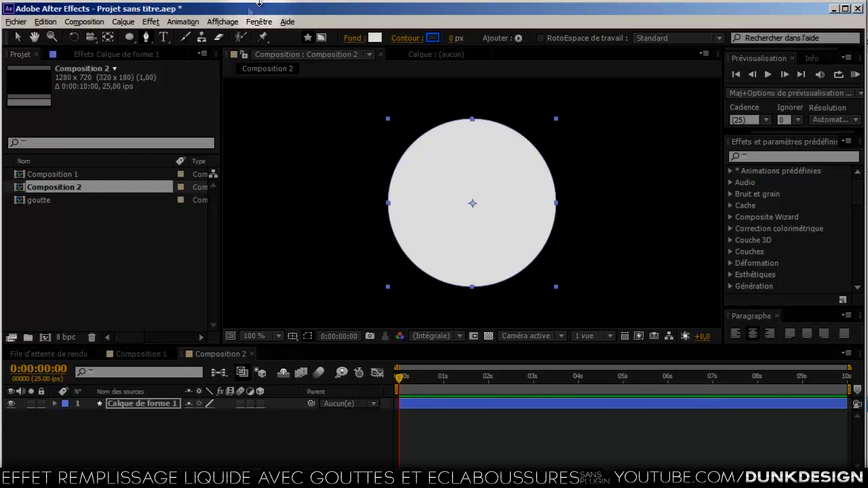
pyautogui.click(171, 404)
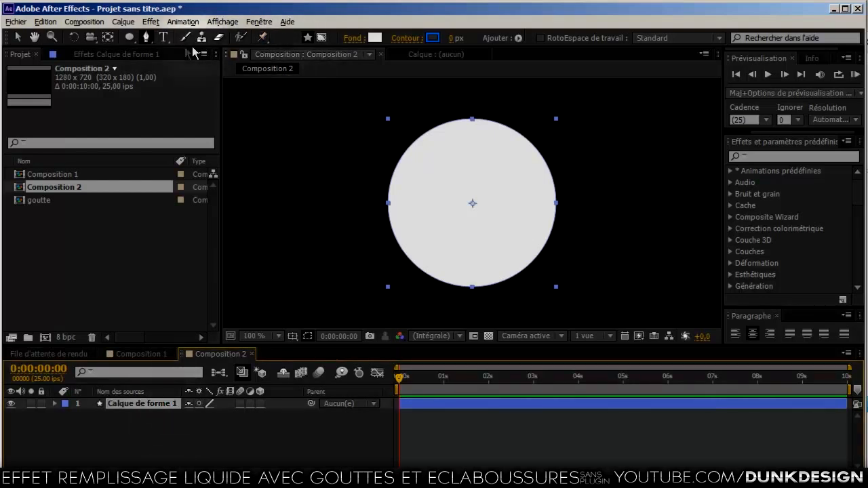
pyautogui.click(146, 38)
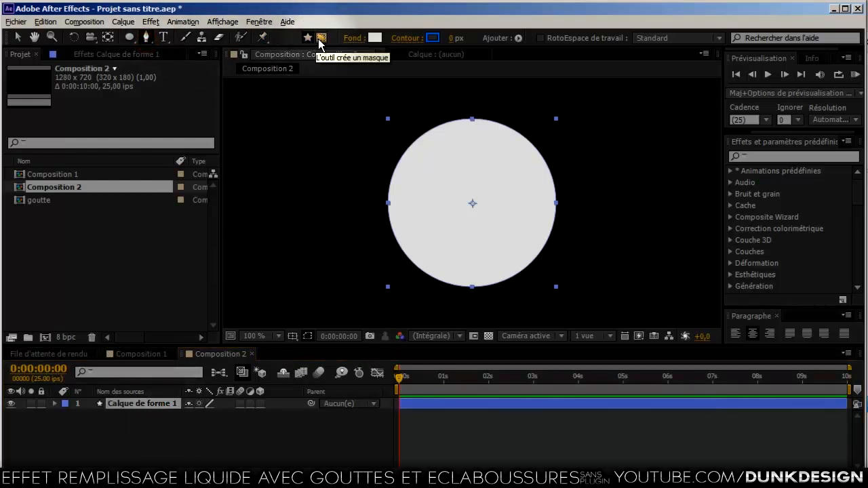
pyautogui.click(319, 39)
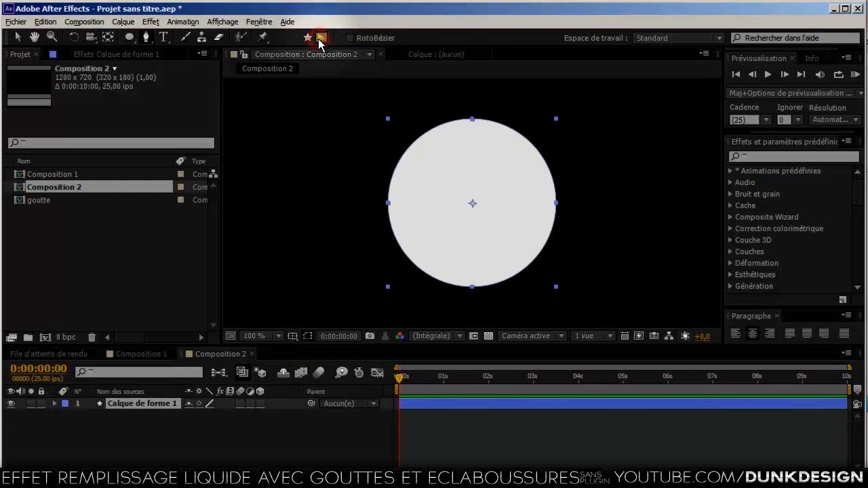
pyautogui.moveTo(349, 228); pyautogui.dragTo(373, 228)
pyautogui.moveTo(413, 247); pyautogui.dragTo(441, 250)
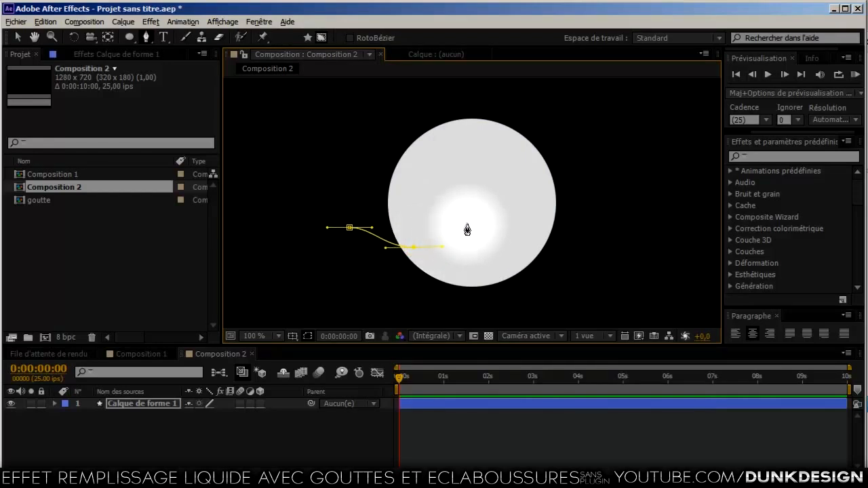
pyautogui.moveTo(465, 224); pyautogui.dragTo(523, 249)
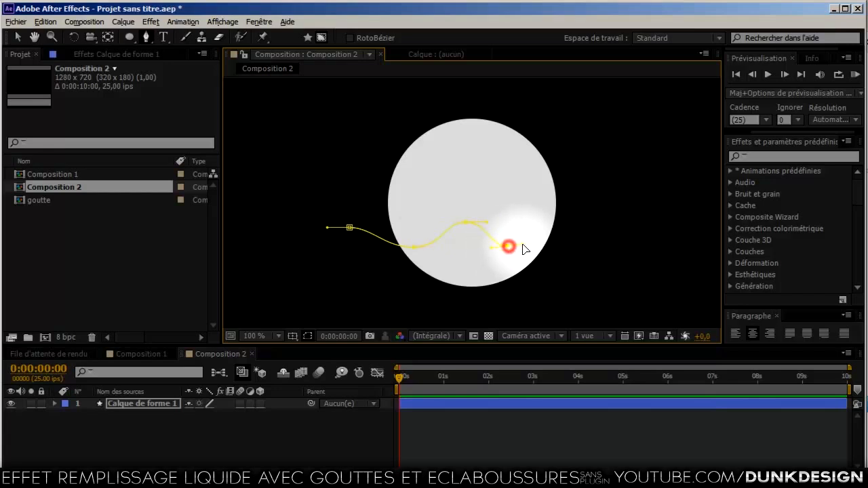
pyautogui.moveTo(560, 224); pyautogui.dragTo(590, 223)
# Close the mask path with points well outside and below the circle so only the area under the wave shows
pyautogui.click(690, 279)
pyautogui.scroll(-5, 620, 295)
pyautogui.click(699, 287)
pyautogui.click(496, 313)
pyautogui.click(347, 249)
pyautogui.click(339, 102)
pyautogui.moveTo(457, 153); pyautogui.dragTo(457, 282)
# Reveal the layer's mask properties and set the outline colour of Masque 1 to red (FF0000)
pyautogui.press('m')
pyautogui.press('m')
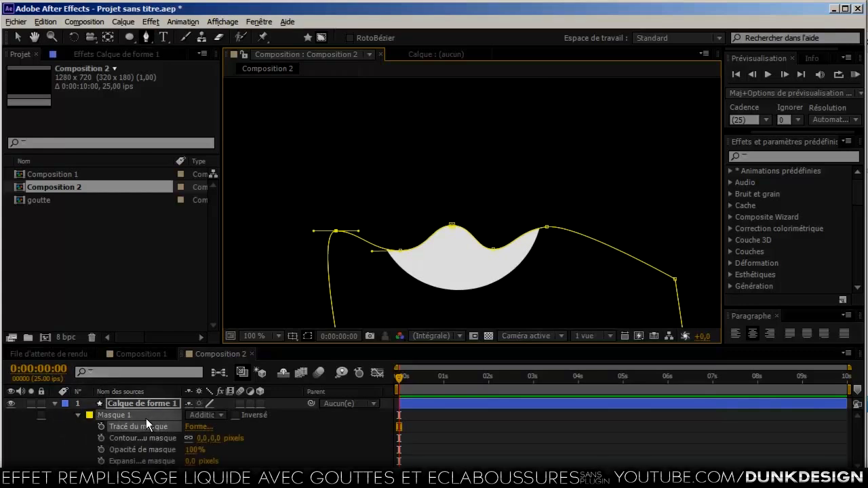
pyautogui.rightClick(85, 415)
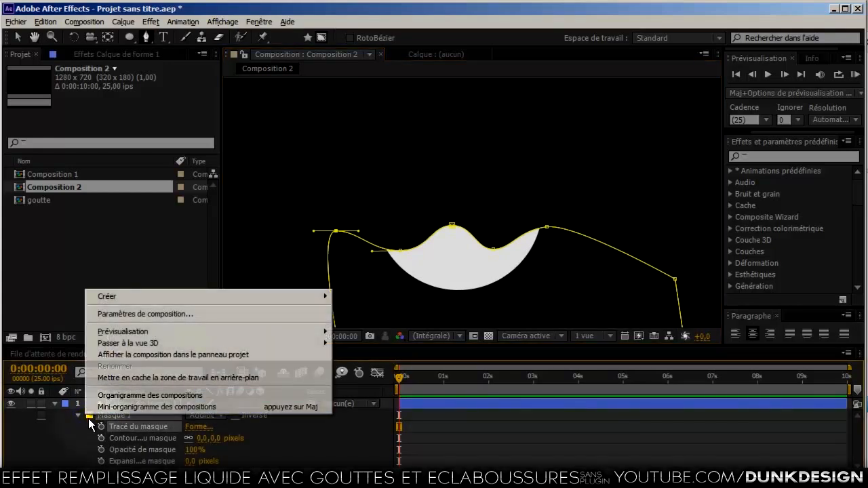
pyautogui.click(89, 415)
pyautogui.click(488, 271)
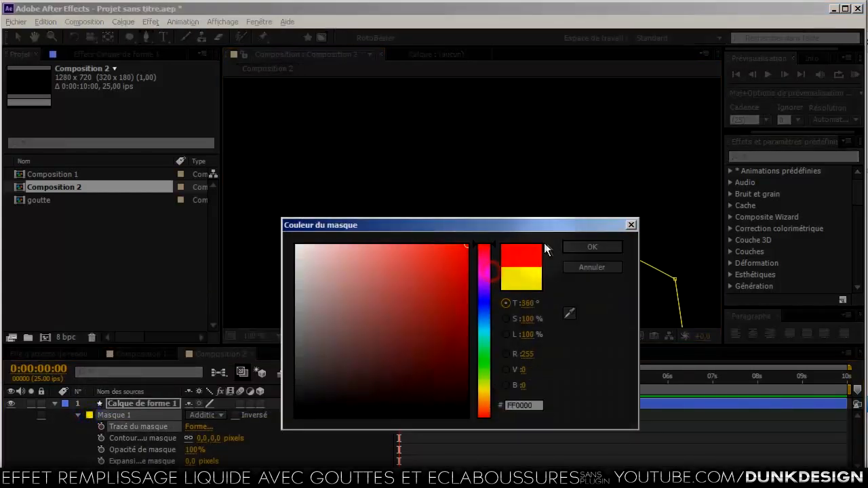
pyautogui.click(573, 247)
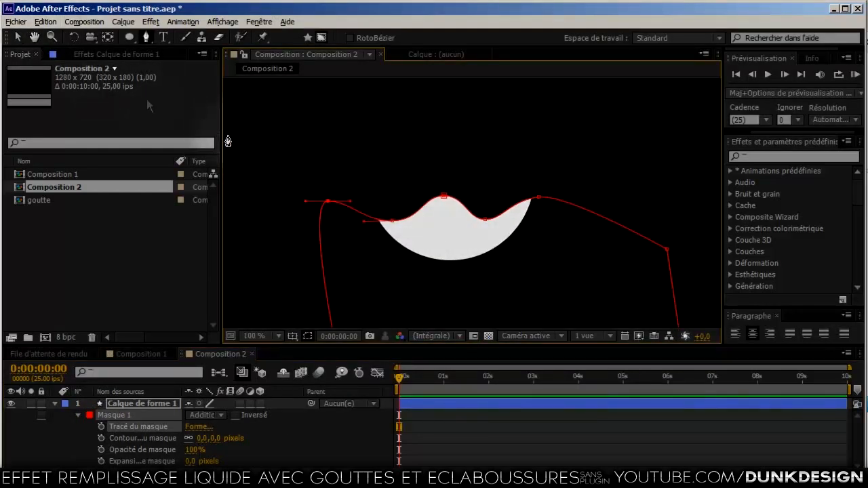
# Reposition the points of the mask's wavy edge to make the waves shallower, and deselect the mask
pyautogui.click(15, 38)
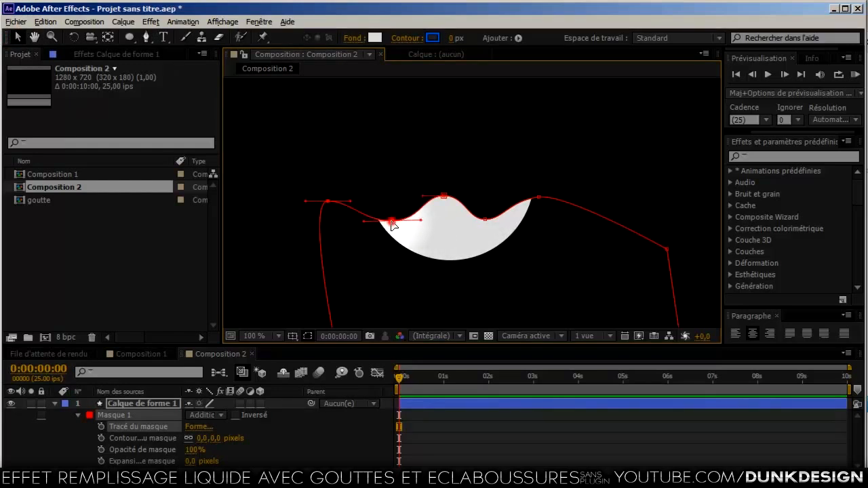
pyautogui.moveTo(392, 222); pyautogui.dragTo(390, 205)
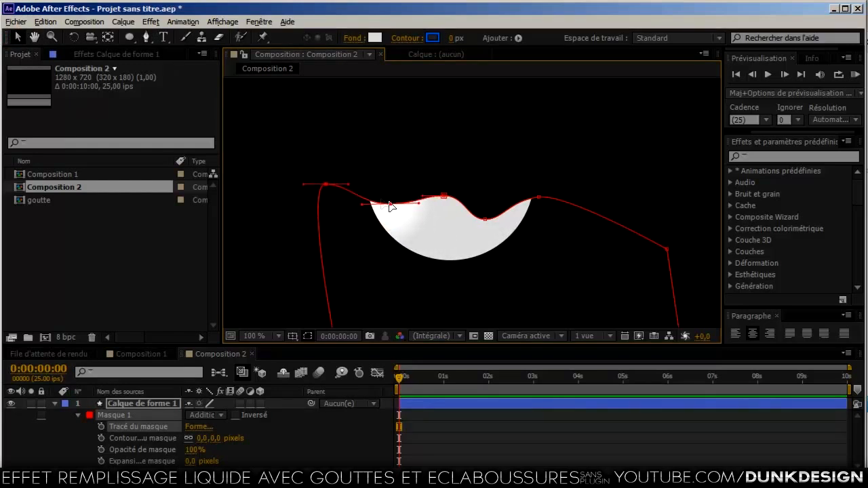
pyautogui.moveTo(326, 188); pyautogui.dragTo(321, 202)
pyautogui.click(492, 212)
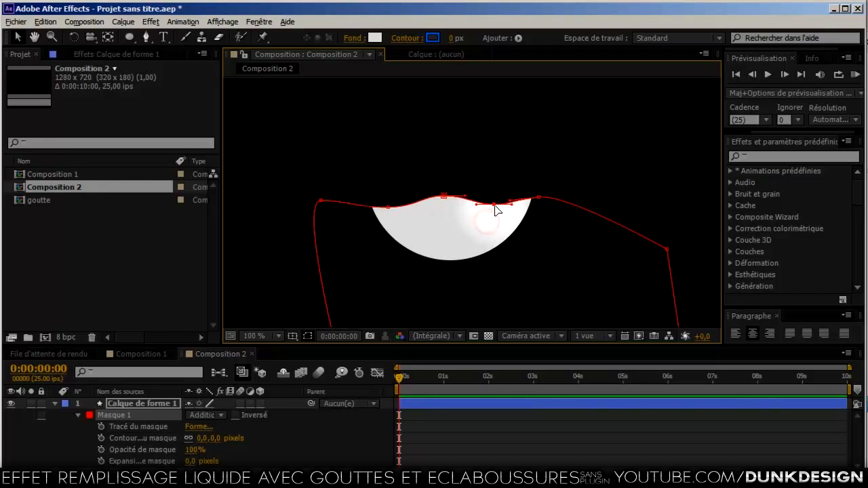
pyautogui.click(572, 228)
pyautogui.click(572, 227)
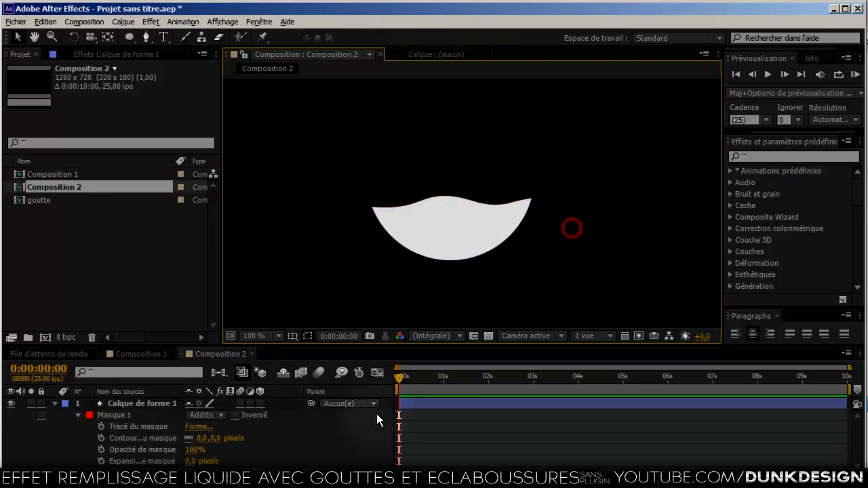
# Enable keyframing of Masque 1's path on the shape layer at 0:00:00:00
pyautogui.click(139, 426)
pyautogui.click(403, 382)
pyautogui.press('space')
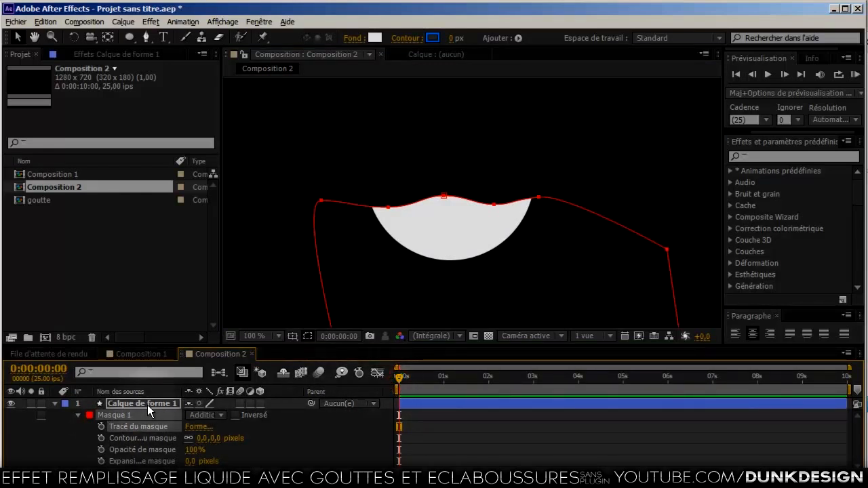
pyautogui.click(113, 414)
pyautogui.click(145, 404)
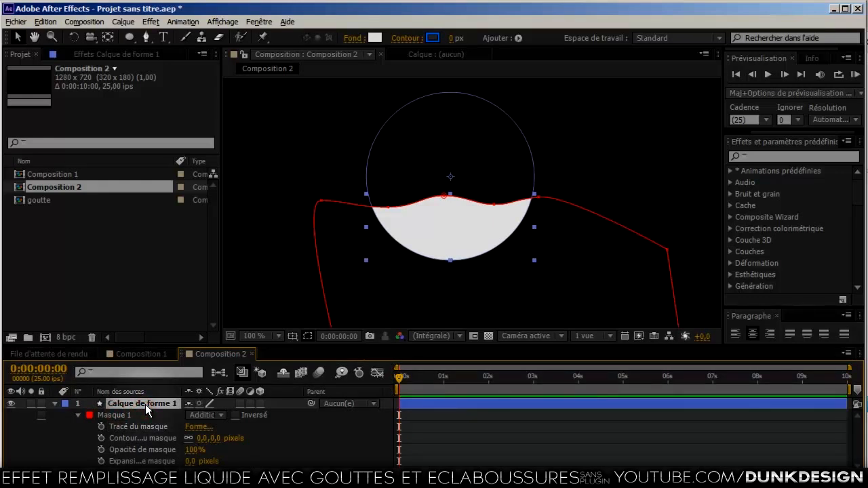
pyautogui.click(100, 427)
# Move the whole mask down at the first frame until its wavy edge sits below the circle
pyautogui.moveTo(453, 224); pyautogui.dragTo(456, 157)
pyautogui.click(169, 413)
pyautogui.moveTo(391, 270); pyautogui.dragTo(391, 207)
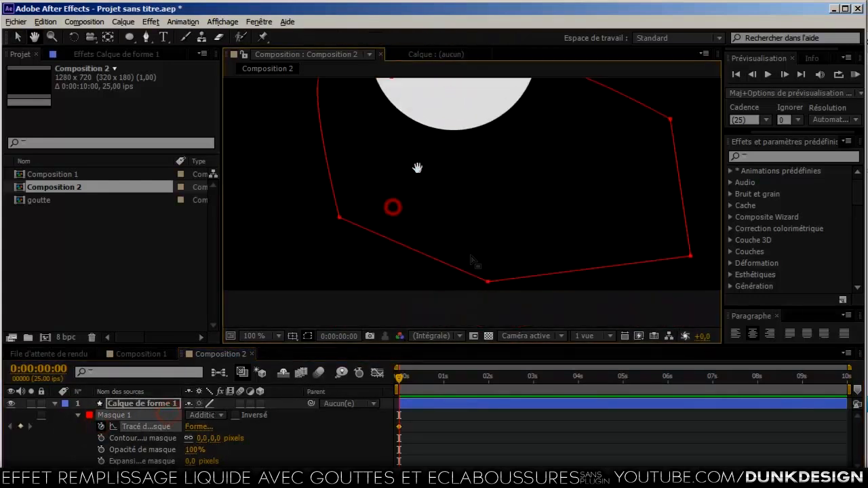
pyautogui.moveTo(546, 284); pyautogui.dragTo(542, 344)
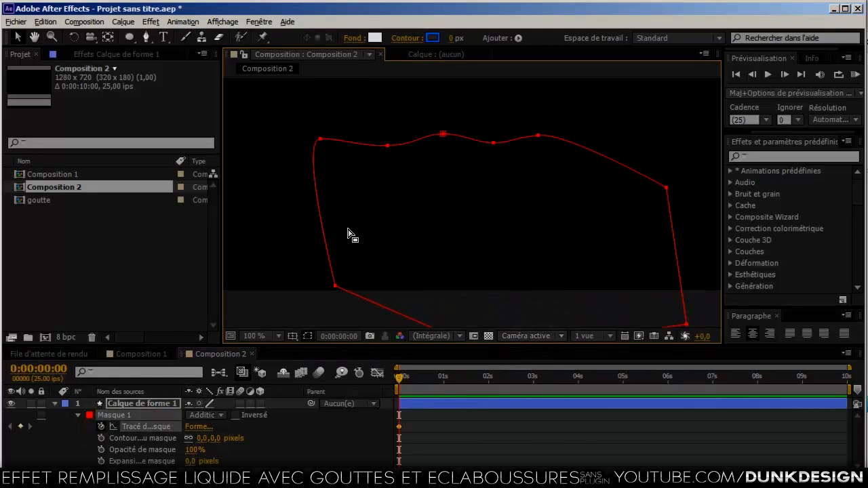
pyautogui.press('space')
pyautogui.moveTo(377, 110); pyautogui.dragTo(370, 280)
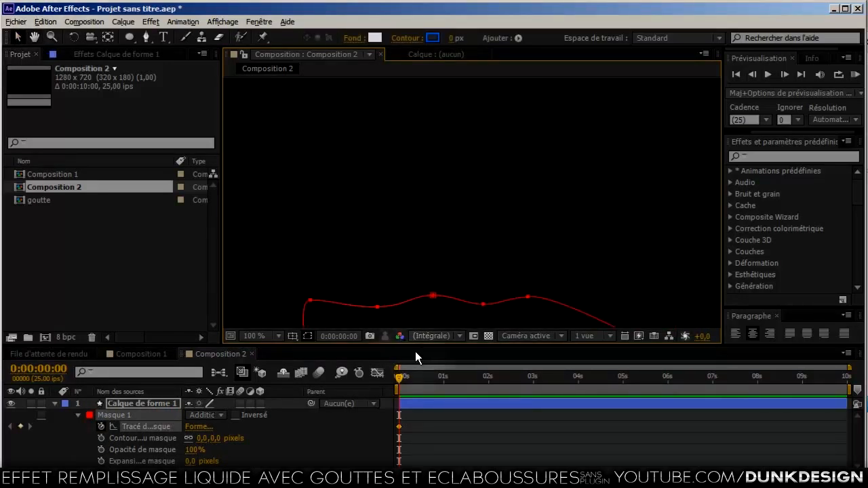
# Move the mask up to uncover the whole circle at 0:00:00:10, and scrub back to the start to check the motion
pyautogui.hotkey('shift', 'pagedown')
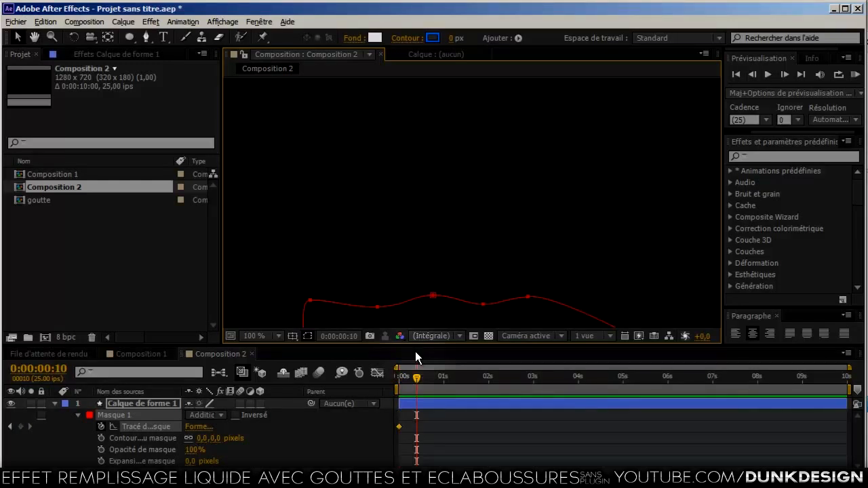
pyautogui.moveTo(562, 309); pyautogui.dragTo(540, 120)
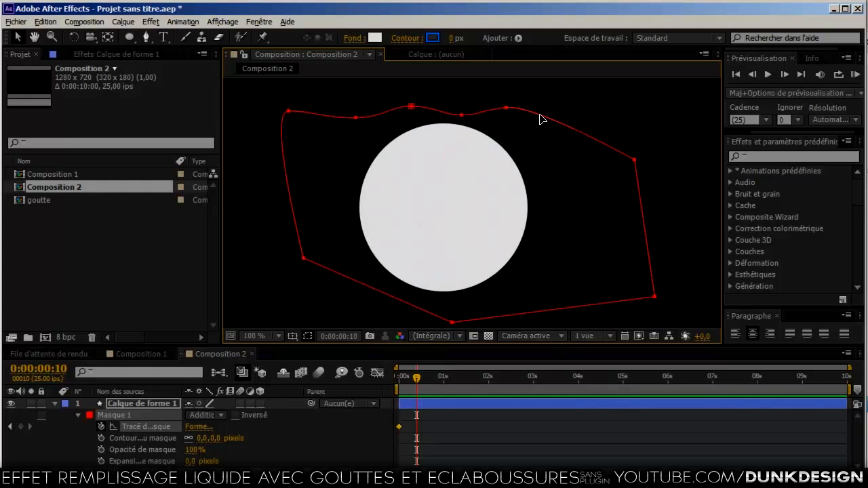
pyautogui.moveTo(415, 378)
pyautogui.mouseDown()
pyautogui.moveTo(398, 381)
pyautogui.moveTo(410, 379)
pyautogui.mouseUp()
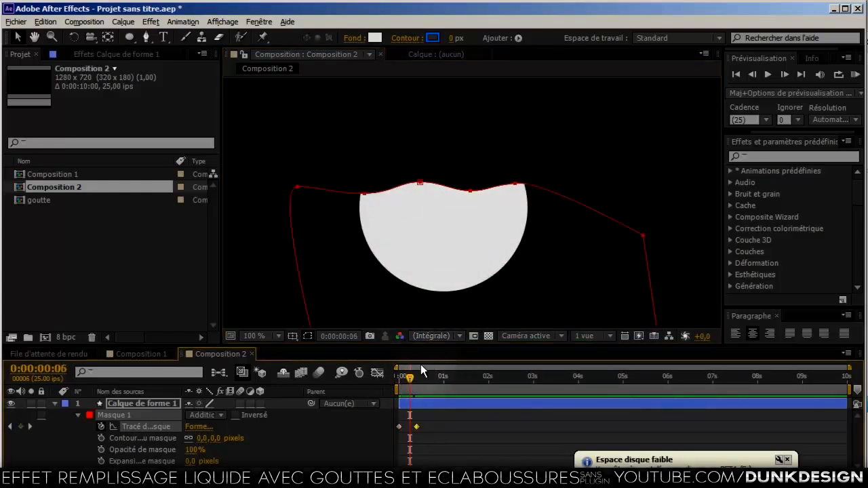
pyautogui.moveTo(411, 376); pyautogui.dragTo(398, 381)
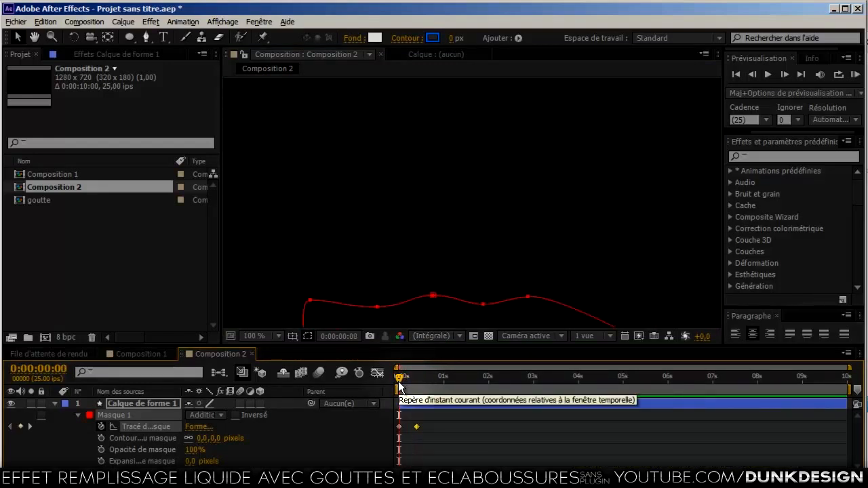
# Keyframe different wave shapes for the mask's upper edge at frames 1 and 2, and advance to frame 3
pyautogui.press('pagedown')
pyautogui.moveTo(374, 291); pyautogui.dragTo(377, 272)
pyautogui.moveTo(475, 290); pyautogui.dragTo(474, 272)
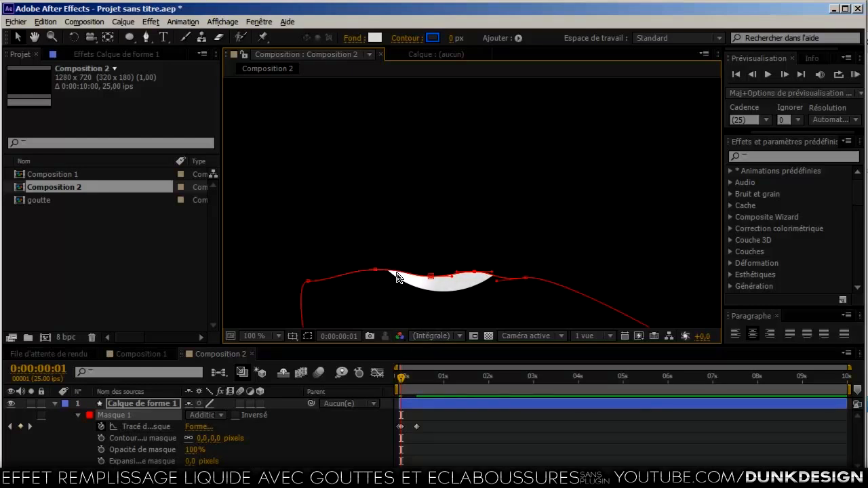
pyautogui.press('pagedown')
pyautogui.moveTo(430, 258); pyautogui.dragTo(428, 245)
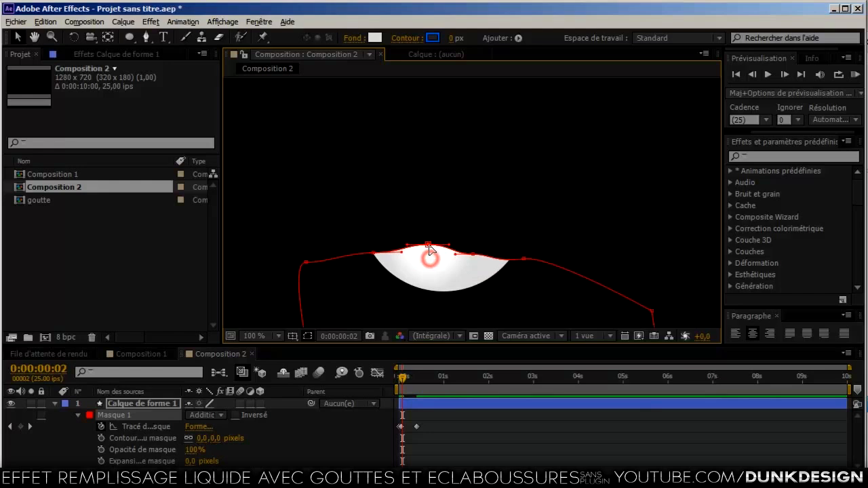
pyautogui.moveTo(521, 258); pyautogui.dragTo(520, 247)
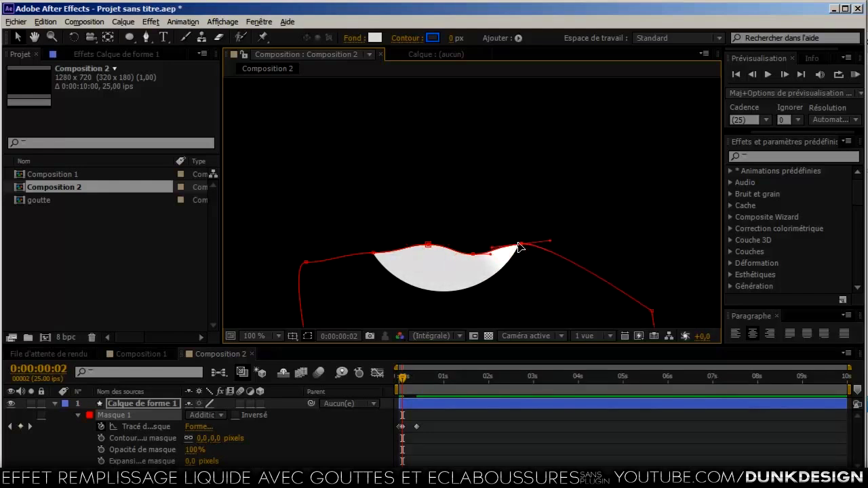
pyautogui.press('pagedown')
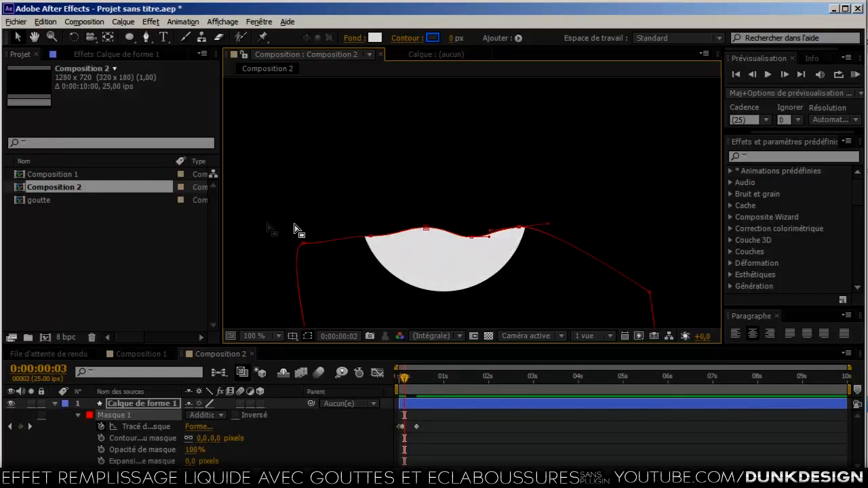
# Keyframe new wave shapes for the mask's upper edge at frames 3 and 4, alternating the crests and troughs
pyautogui.moveTo(369, 238); pyautogui.dragTo(367, 224)
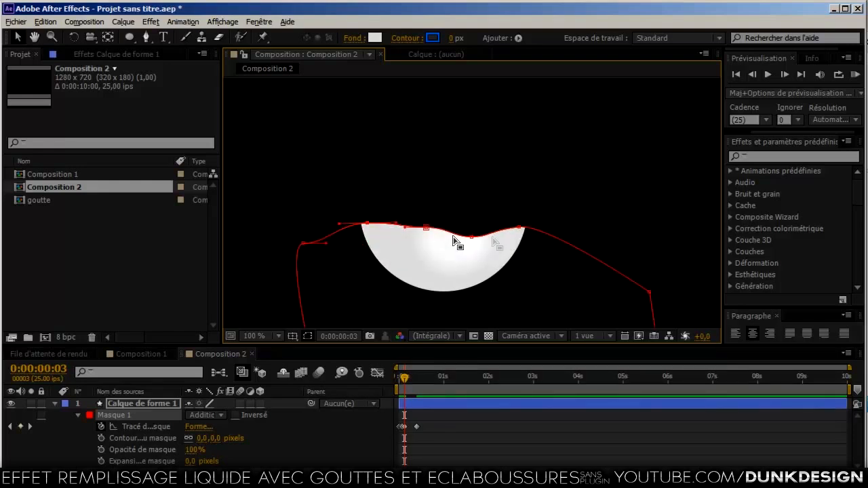
pyautogui.moveTo(473, 238); pyautogui.dragTo(473, 224)
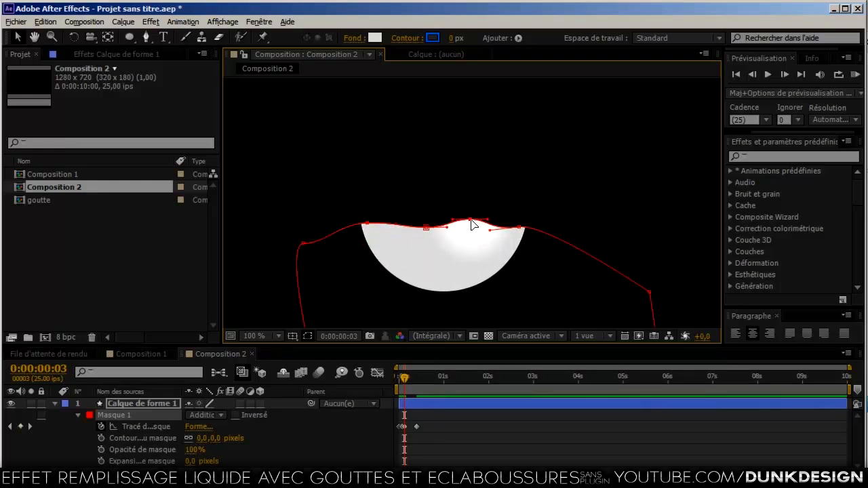
pyautogui.press('pagedown')
pyautogui.moveTo(426, 208); pyautogui.dragTo(421, 200)
pyautogui.moveTo(517, 211); pyautogui.dragTo(516, 197)
# Keyframe further alternating wave shapes for the mask's upper edge at frames 5 and 6
pyautogui.press('pagedown')
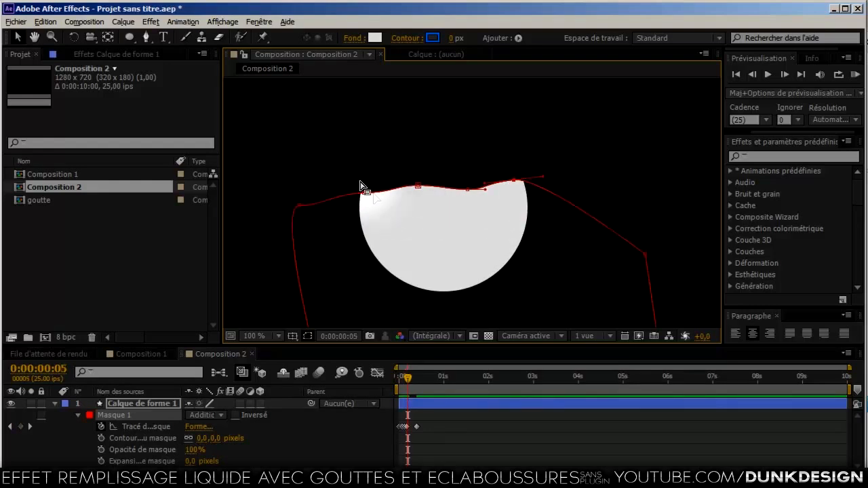
pyautogui.moveTo(365, 195); pyautogui.dragTo(365, 184)
pyautogui.moveTo(468, 193); pyautogui.dragTo(467, 179)
pyautogui.press('pagedown')
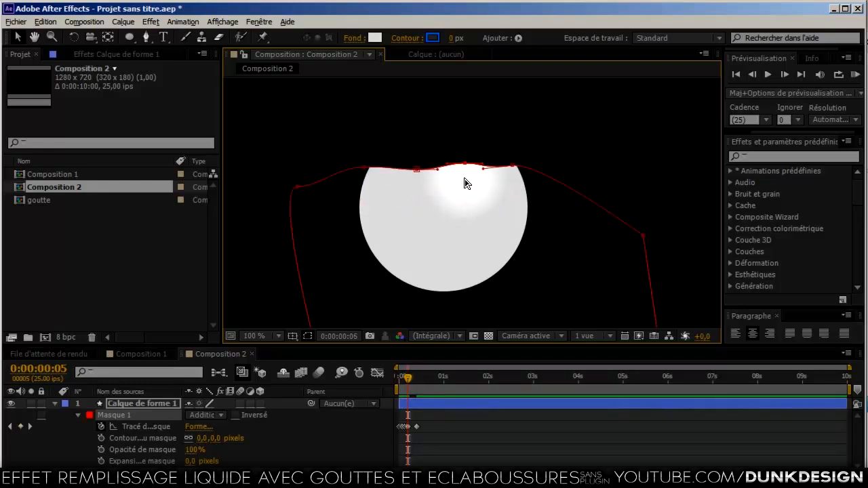
pyautogui.moveTo(418, 173); pyautogui.dragTo(416, 160)
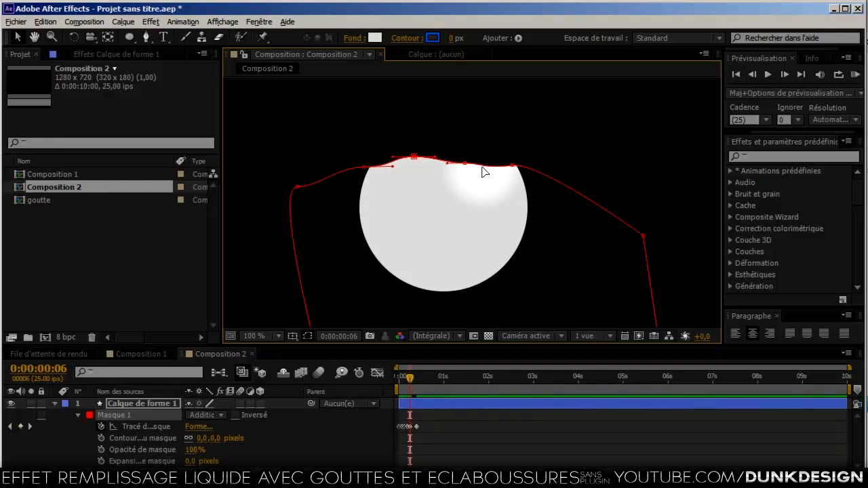
pyautogui.moveTo(513, 166); pyautogui.dragTo(459, 135)
# Reshape the mask's upper edge at frame 7, advance to frame 8, and deselect the shape layer
pyautogui.press('pagedown')
pyautogui.moveTo(364, 157); pyautogui.dragTo(459, 123)
pyautogui.press('pagedown')
pyautogui.click(615, 112)
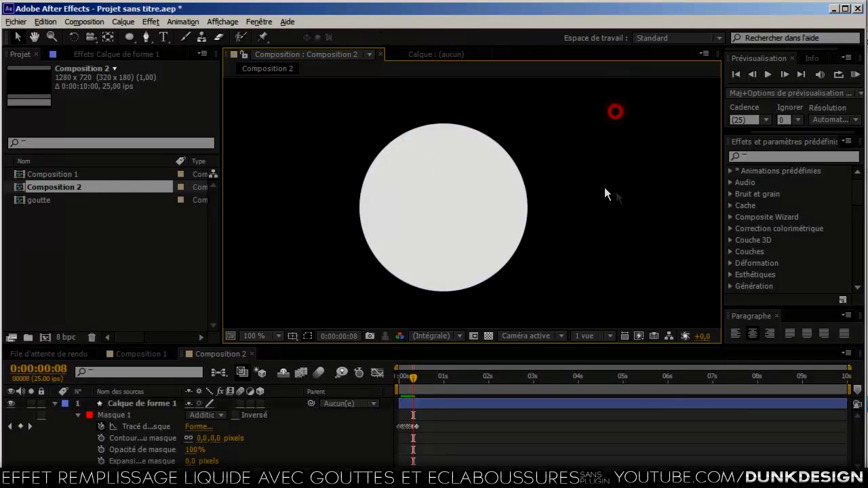
# End the work area at 0:00:01:06 and run a RAM preview of the fill animation
pyautogui.click(455, 385)
pyautogui.press('n')
pyautogui.click(855, 74)
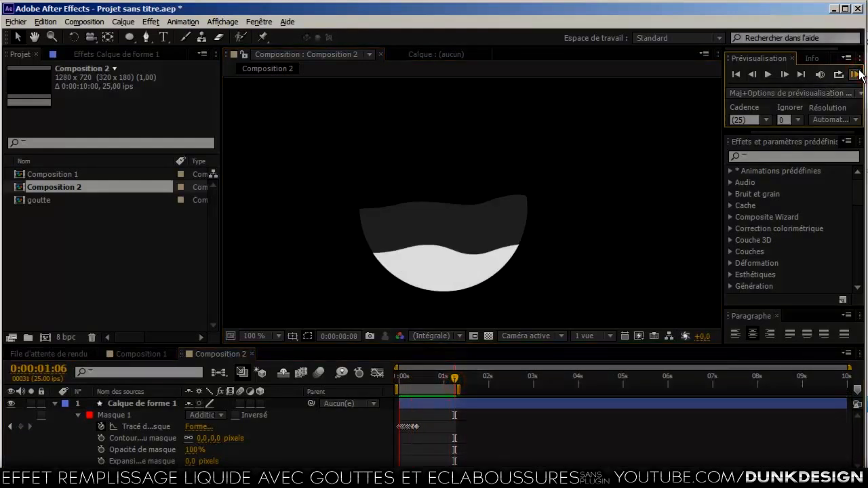
# Apply Easy Ease to all of Masque 1's path keyframes and stretch them evenly over a slightly longer time
pyautogui.click(456, 430)
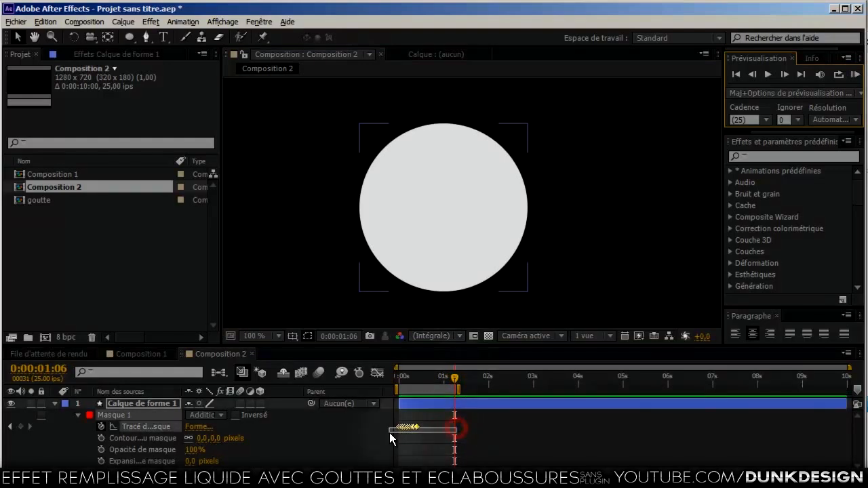
pyautogui.rightClick(414, 427)
pyautogui.moveTo(429, 421)
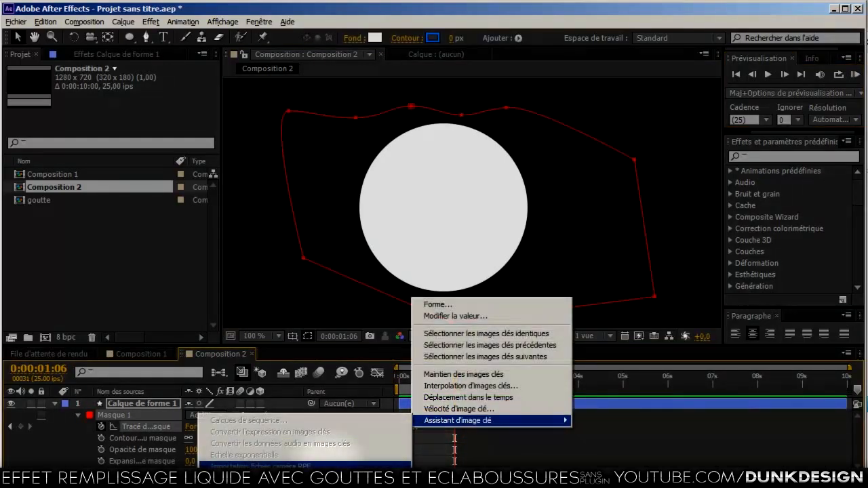
pyautogui.click(366, 479)
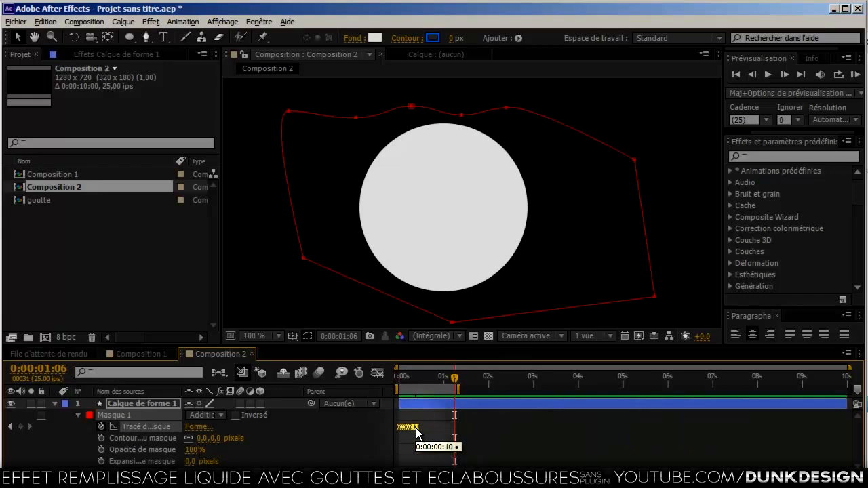
pyautogui.click(417, 428)
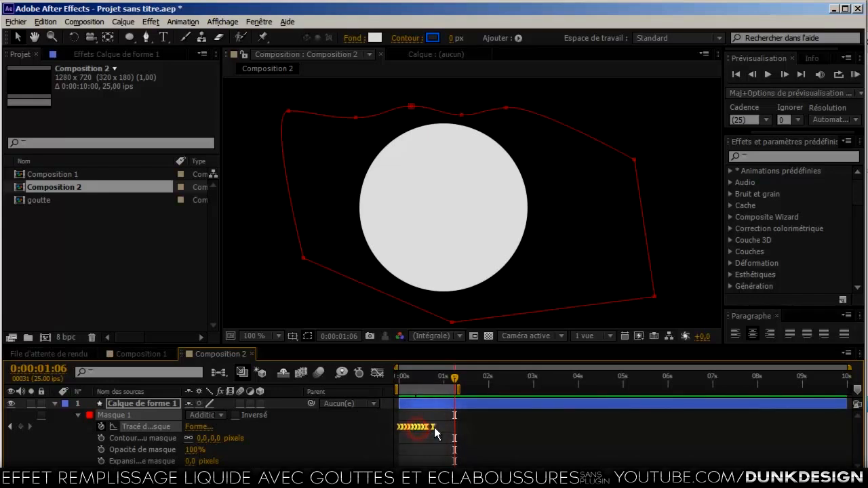
pyautogui.moveTo(436, 430); pyautogui.dragTo(426, 429)
# Preview the slowed fill animation and extend the end of the work area to just past 3 seconds
pyautogui.click(855, 75)
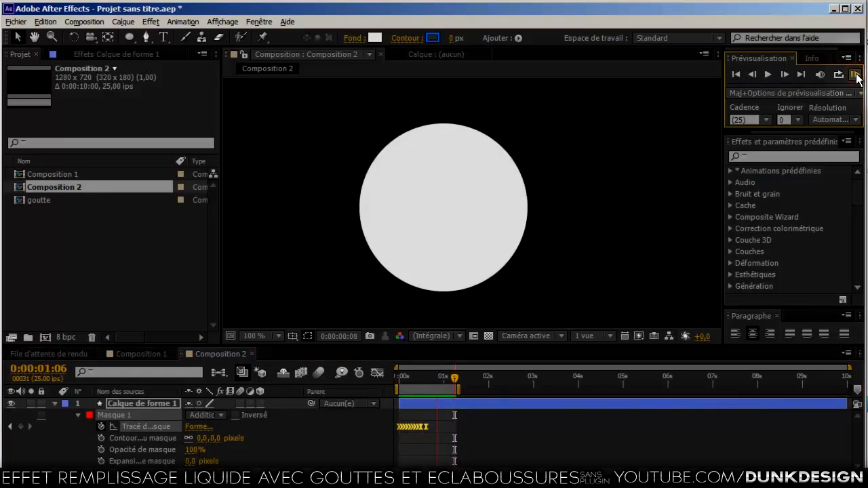
pyautogui.click(856, 77)
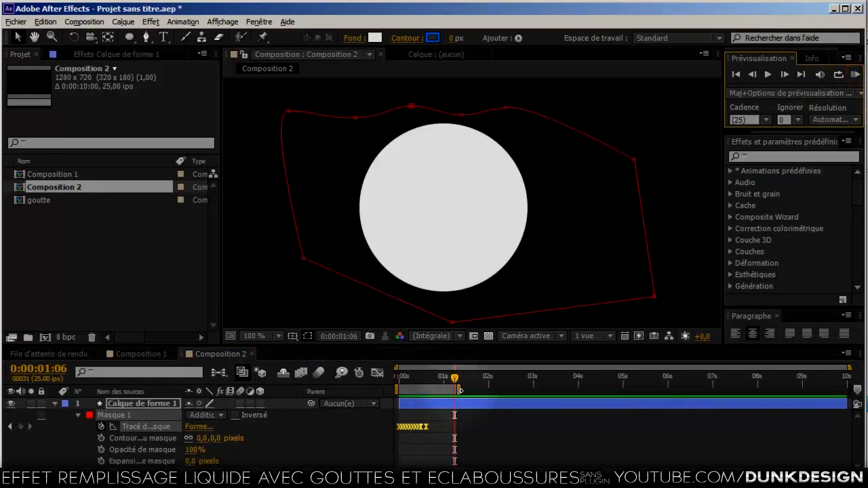
pyautogui.moveTo(460, 389); pyautogui.dragTo(543, 389)
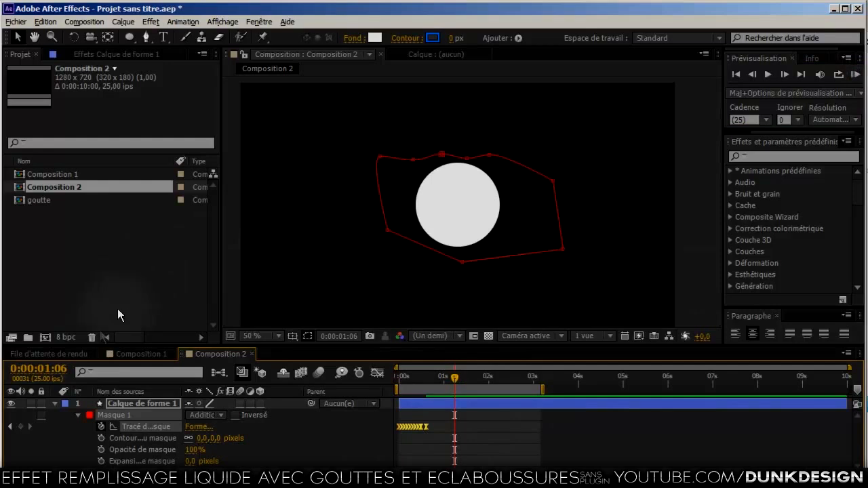
# Create a 1280 × 720 composition named goutte at 25 fps and add an ellipse shape layer filling the frame
pyautogui.click(50, 337)
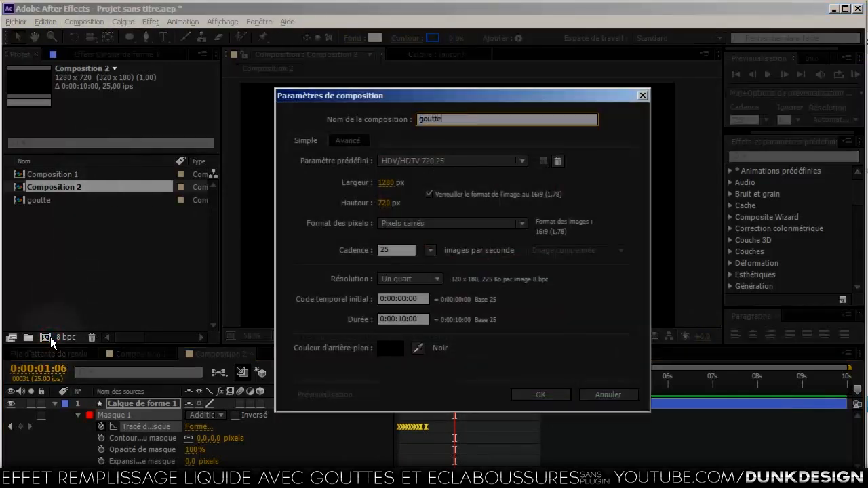
pyautogui.press('Return')
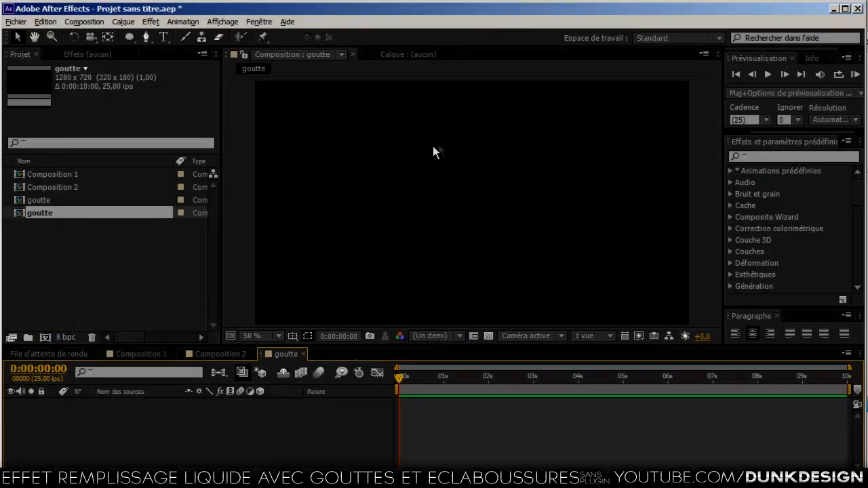
pyautogui.doubleClick(130, 37)
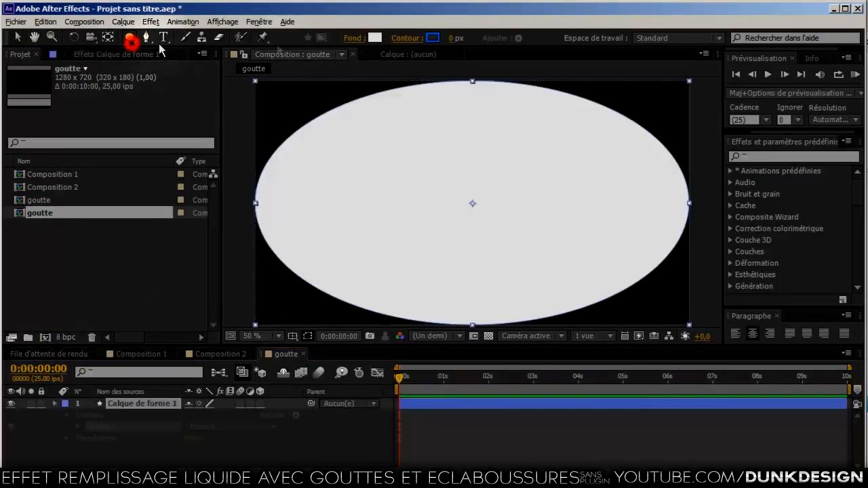
# Set the ellipse's fill to none and its stroke width to 1 px
pyautogui.click(354, 38)
pyautogui.click(394, 218)
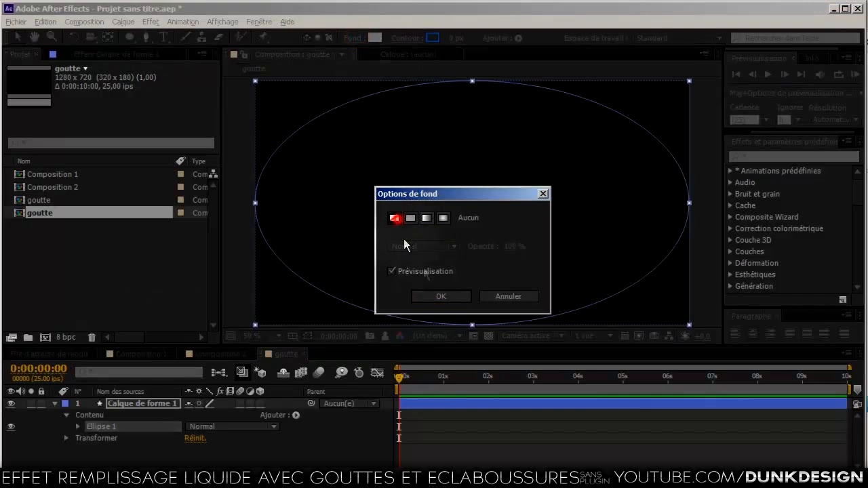
pyautogui.click(441, 296)
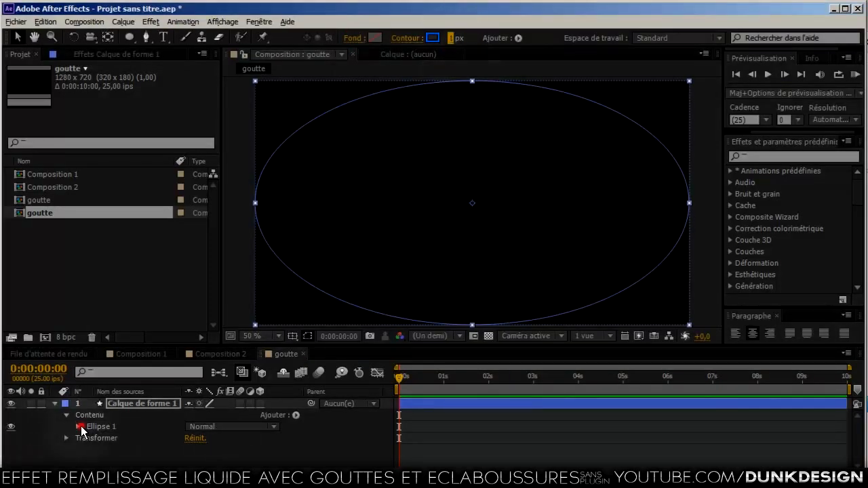
# Turn the ellipse into a circle by unlinking its size dimensions and setting the width to 720
pyautogui.click(79, 427)
pyautogui.click(89, 432)
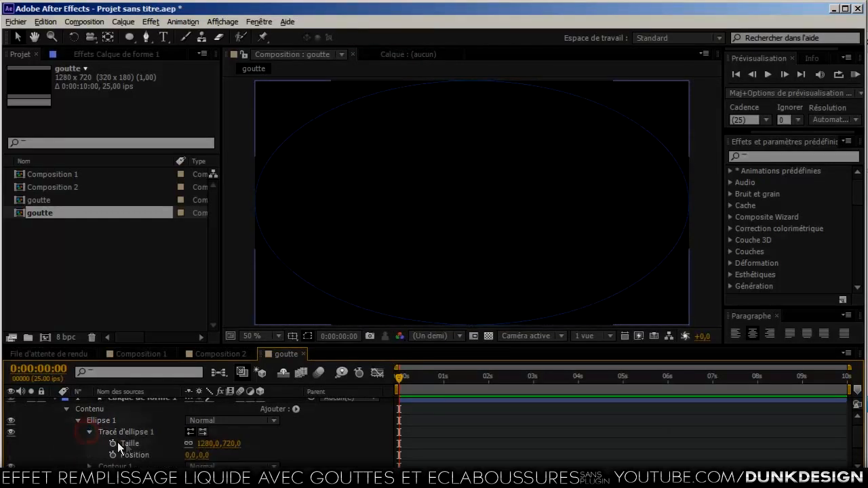
pyautogui.click(208, 443)
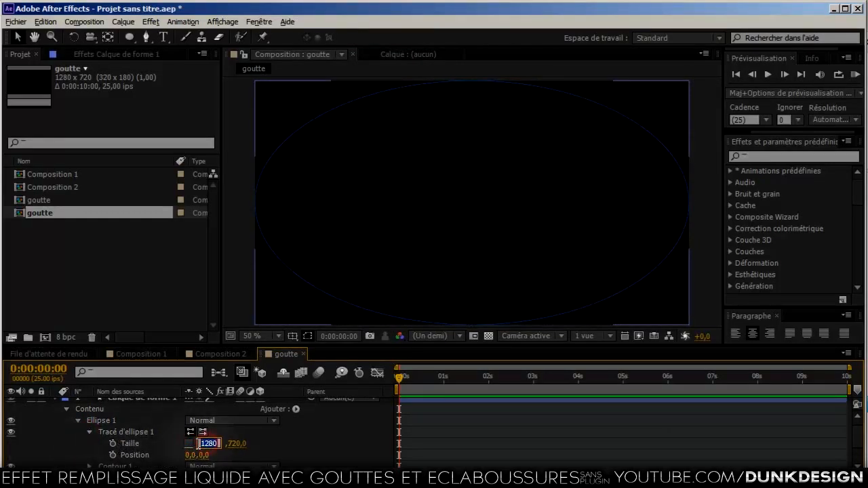
pyautogui.write('720')
pyautogui.press('Return')
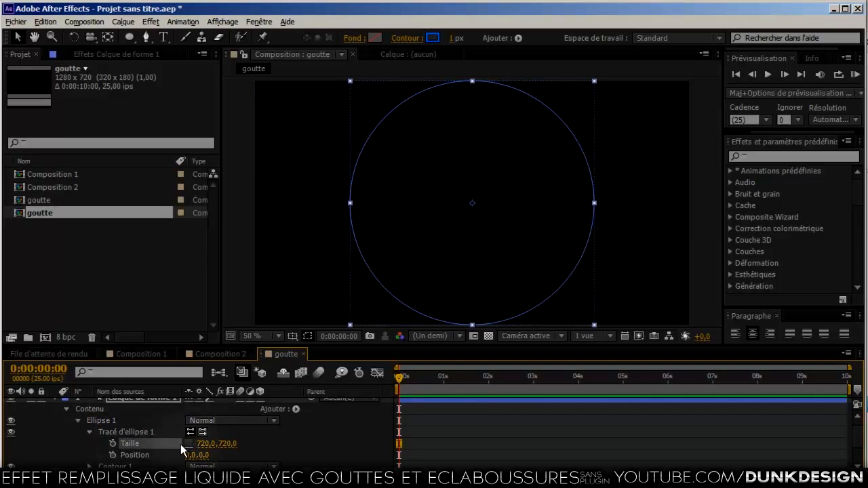
# Resize the circle proportionally to 528 × 528, collapse its layer, and deselect it
pyautogui.moveTo(203, 449); pyautogui.dragTo(501, 428)
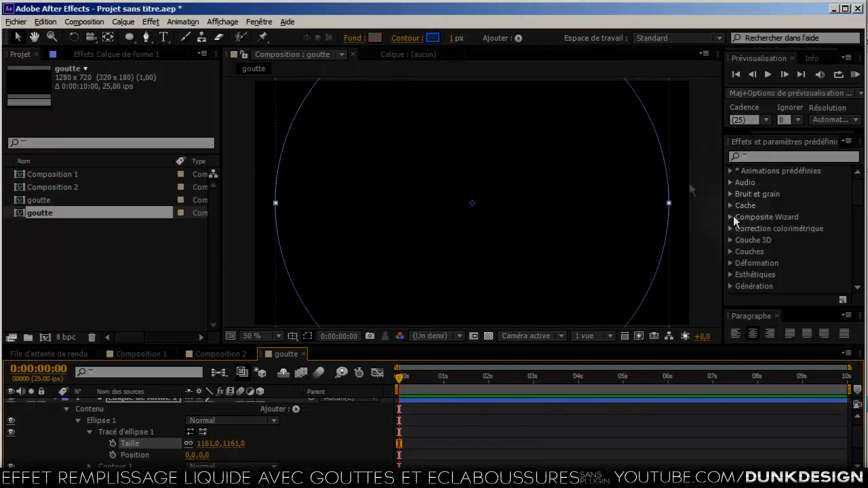
pyautogui.moveTo(210, 445); pyautogui.dragTo(41, 445)
pyautogui.moveTo(207, 445); pyautogui.dragTo(122, 444)
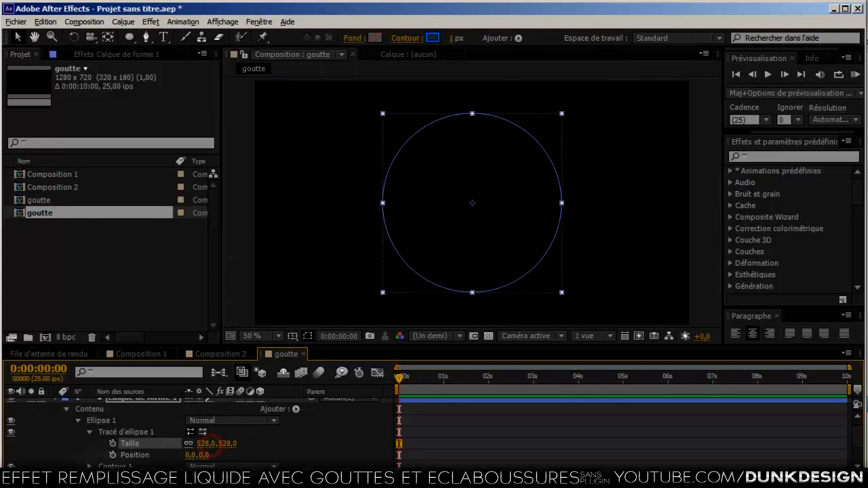
pyautogui.scroll(1, 63, 411)
pyautogui.click(54, 404)
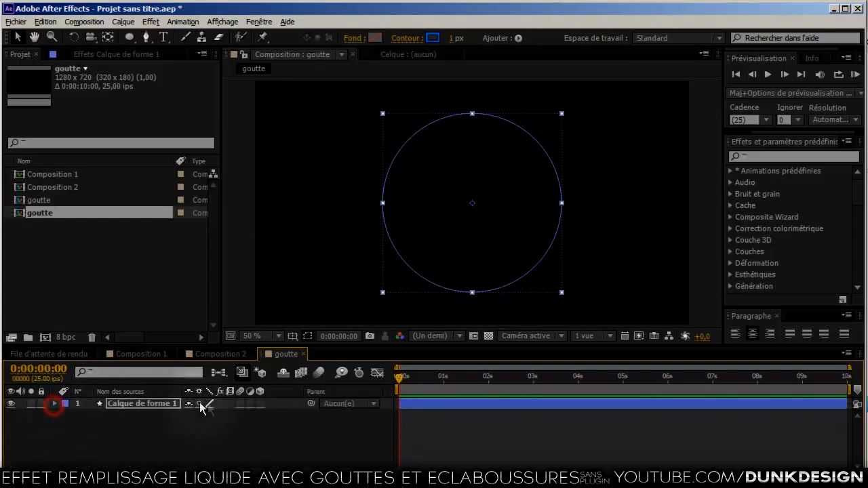
pyautogui.click(220, 435)
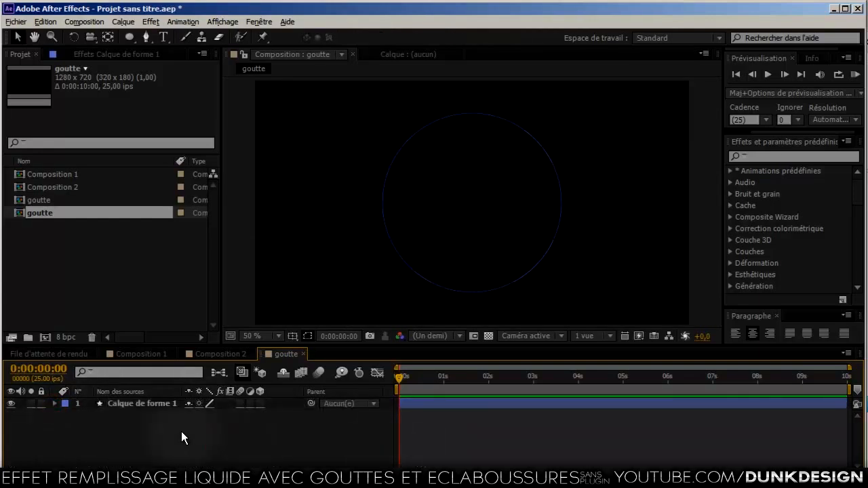
# Set up the Pen tool to draw shapes with no stroke and a white FFFFFF fill
pyautogui.click(149, 38)
pyautogui.click(411, 38)
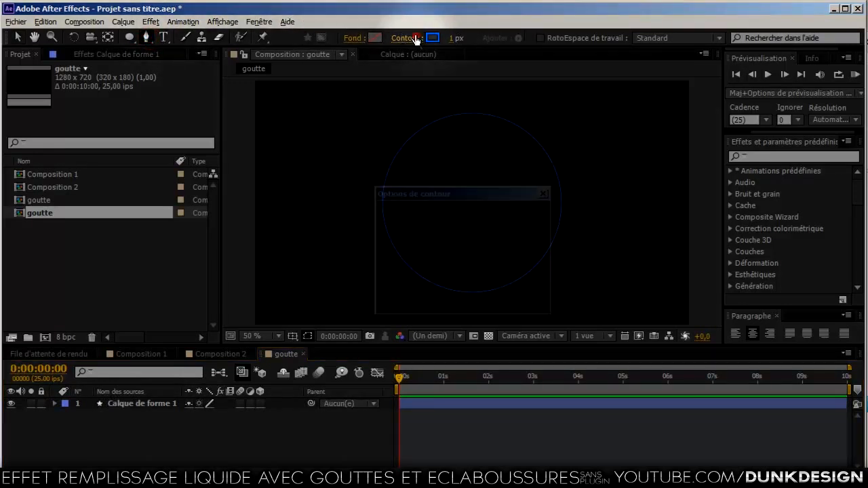
pyautogui.click(398, 218)
pyautogui.click(433, 290)
pyautogui.click(374, 38)
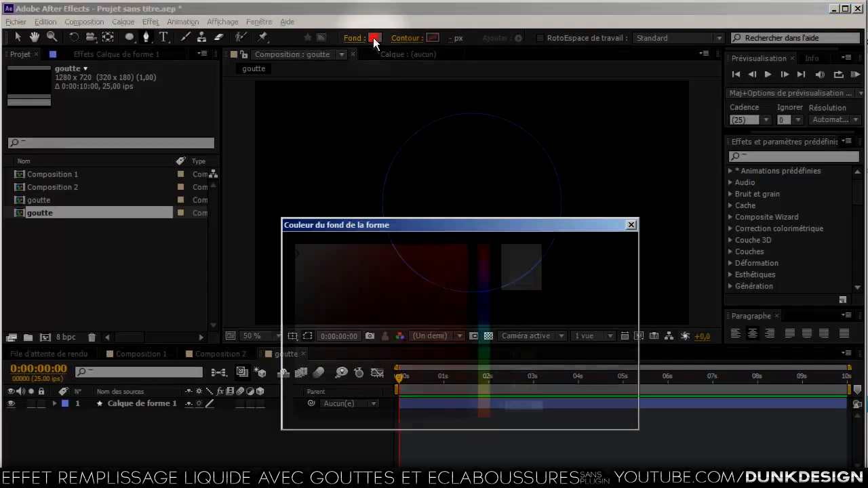
pyautogui.click(275, 264)
pyautogui.click(321, 245)
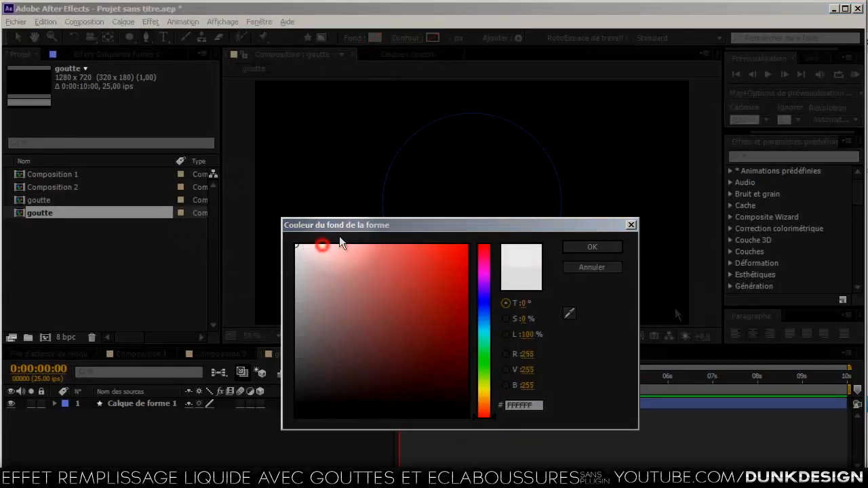
pyautogui.click(596, 247)
# Draw a closed two-point curved shape across the upper arc of the circle on a new shape layer
pyautogui.moveTo(470, 110); pyautogui.dragTo(468, 244)
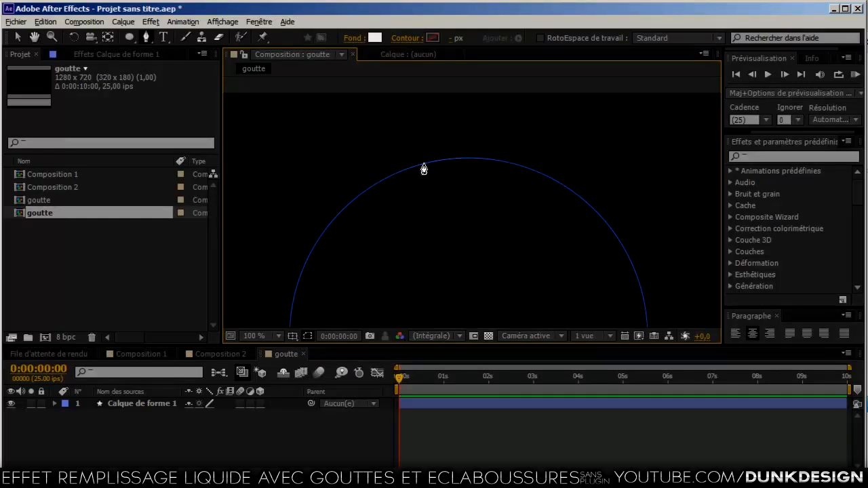
pyautogui.moveTo(421, 166); pyautogui.dragTo(434, 187)
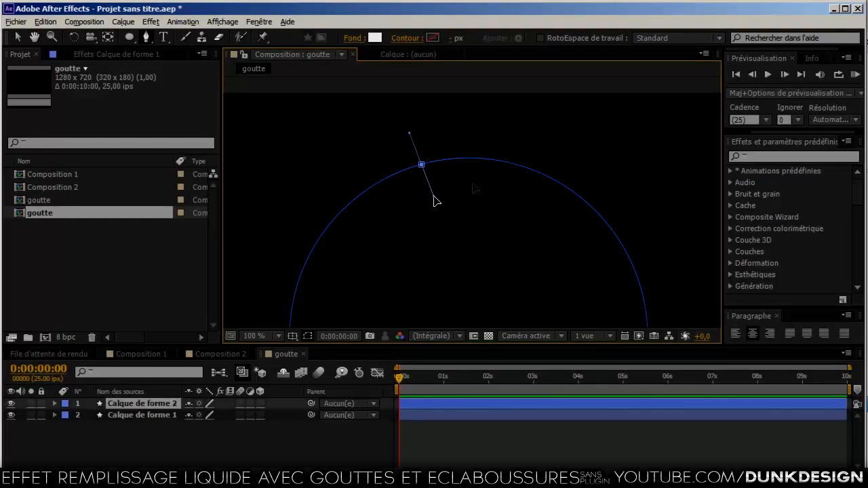
pyautogui.moveTo(536, 174); pyautogui.dragTo(561, 141)
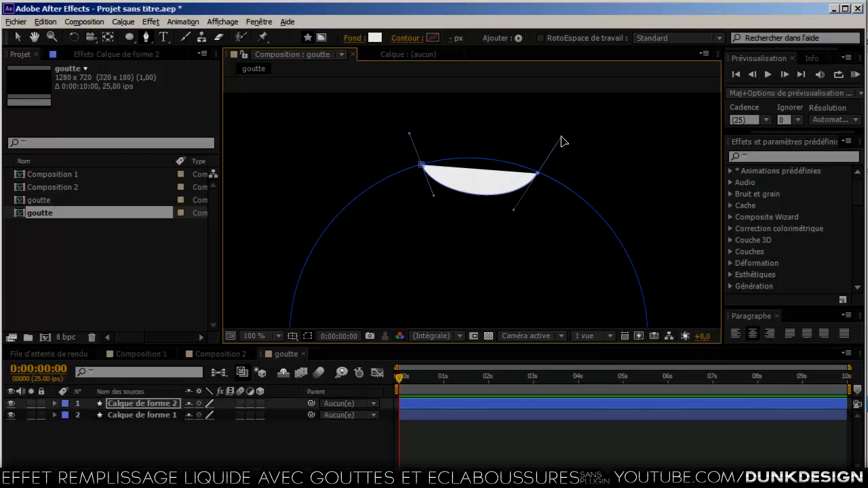
pyautogui.click(421, 165)
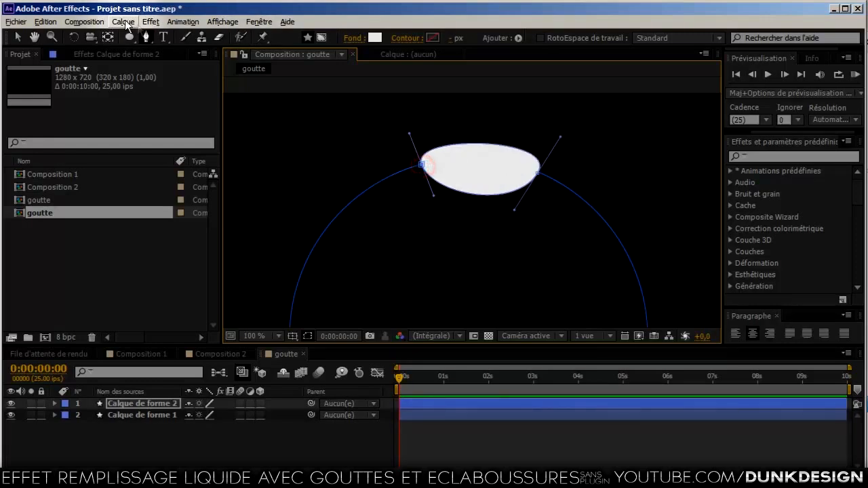
# Convert the shape's curve handles to form a droplet with a rounded end and a pointed tail following the arc
pyautogui.moveTo(152, 38); pyautogui.dragTo(219, 78)
pyautogui.moveTo(412, 135); pyautogui.dragTo(413, 128)
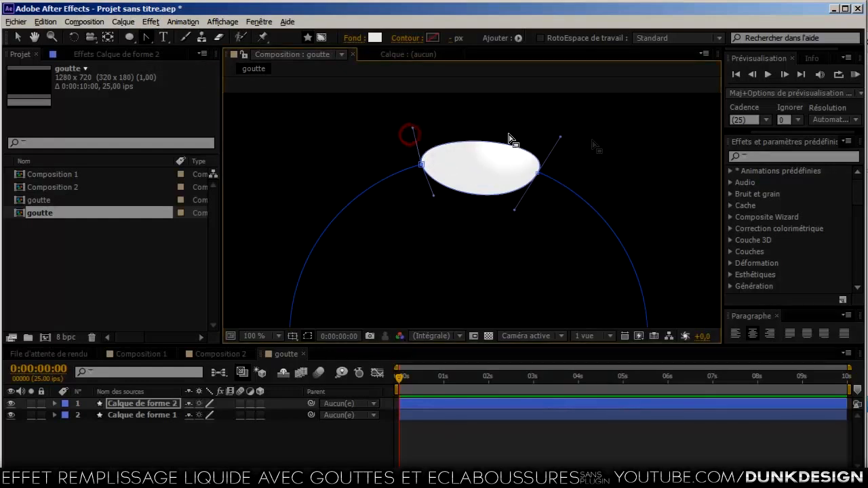
pyautogui.moveTo(517, 208); pyautogui.dragTo(481, 144)
pyautogui.moveTo(560, 138); pyautogui.dragTo(500, 134)
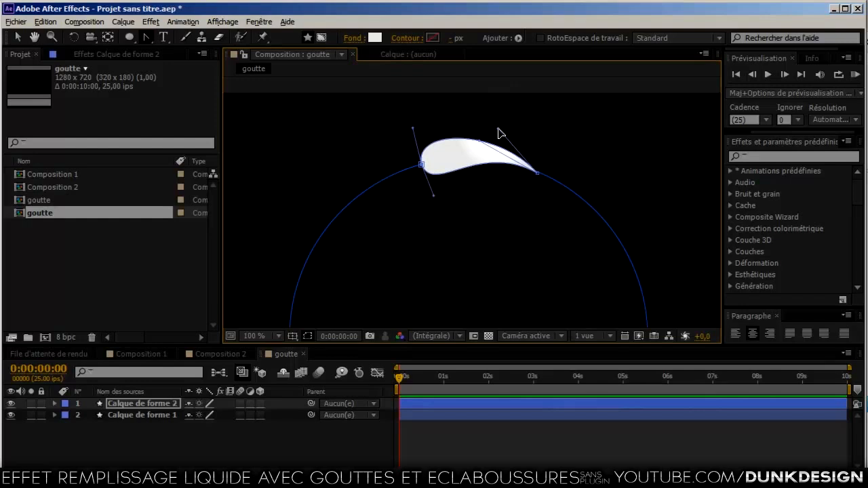
# Place both end points of the droplet on the guide circle, refine the tail's curve handle, and deselect the shape
pyautogui.moveTo(421, 165); pyautogui.dragTo(403, 173)
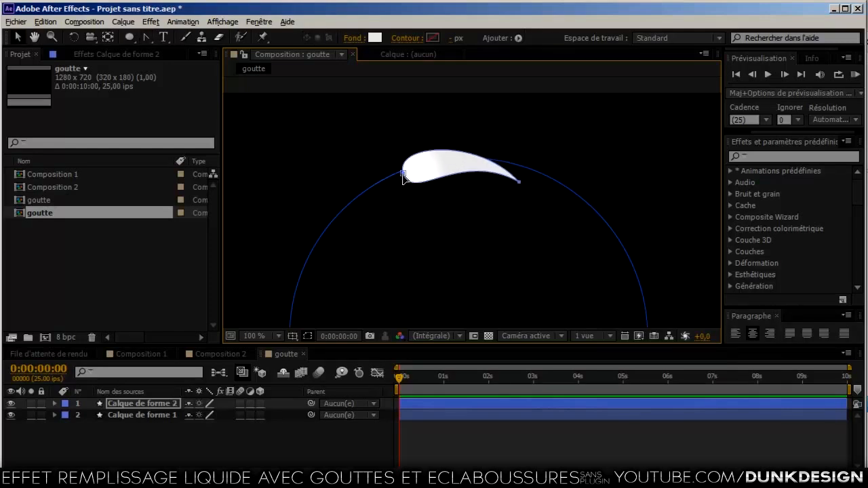
pyautogui.moveTo(520, 185); pyautogui.dragTo(546, 178)
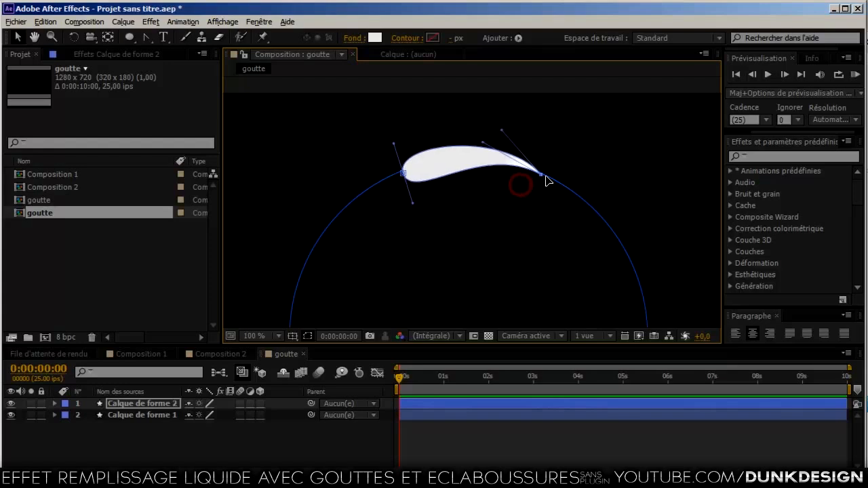
pyautogui.moveTo(502, 135)
pyautogui.mouseDown()
pyautogui.moveTo(490, 144)
pyautogui.moveTo(497, 138)
pyautogui.mouseUp()
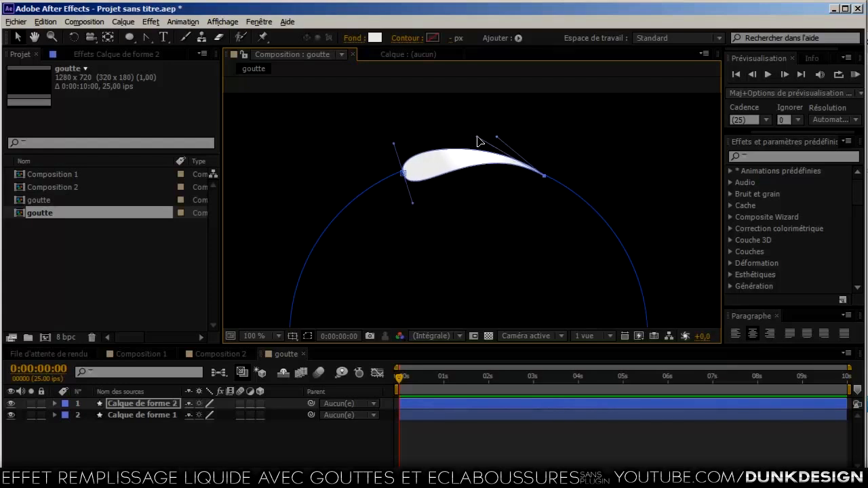
pyautogui.click(608, 145)
pyautogui.click(608, 145)
pyautogui.press(',')
pyautogui.click(595, 165)
# Set the rotation of the droplet layer Calque de forme 2 to 73° so it travels around the circle
pyautogui.click(170, 405)
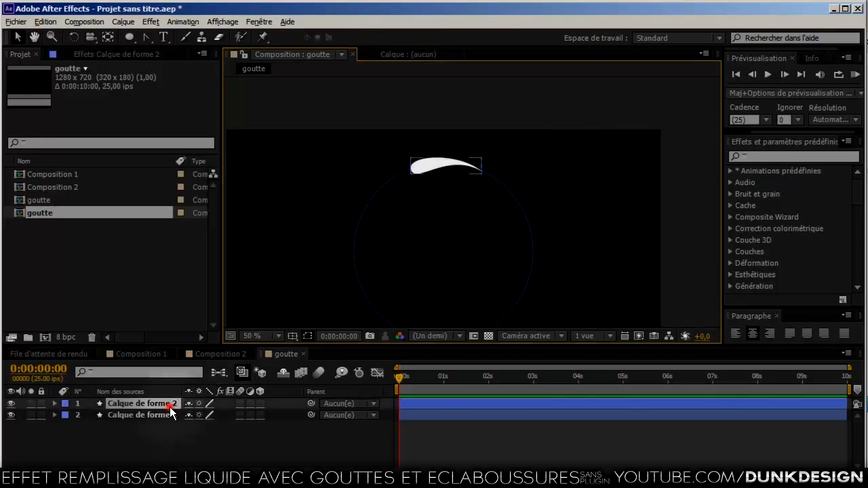
pyautogui.click(169, 416)
pyautogui.click(170, 404)
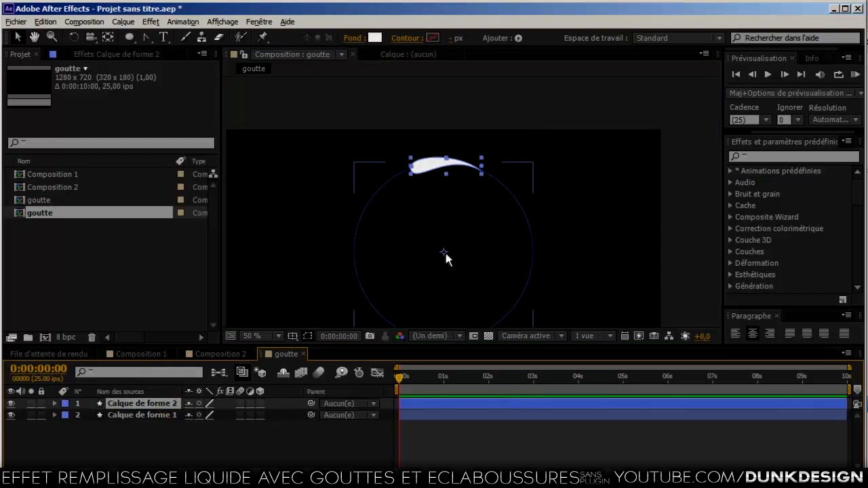
pyautogui.press('r')
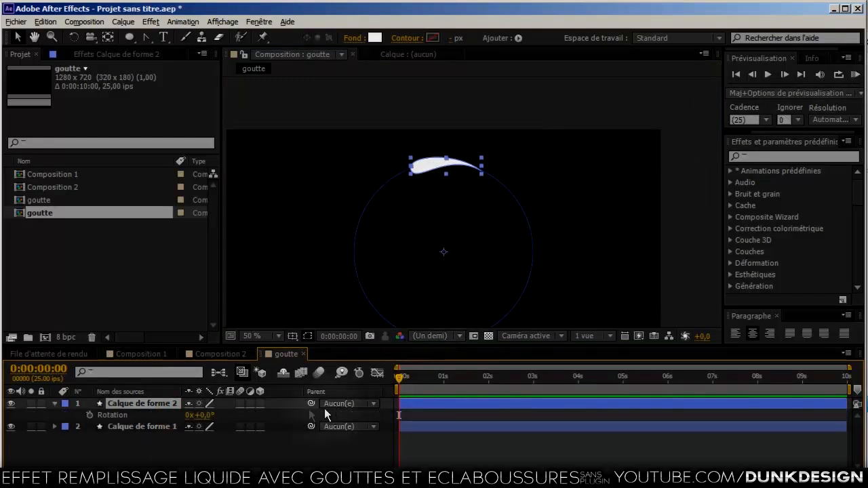
pyautogui.moveTo(204, 415); pyautogui.dragTo(267, 421)
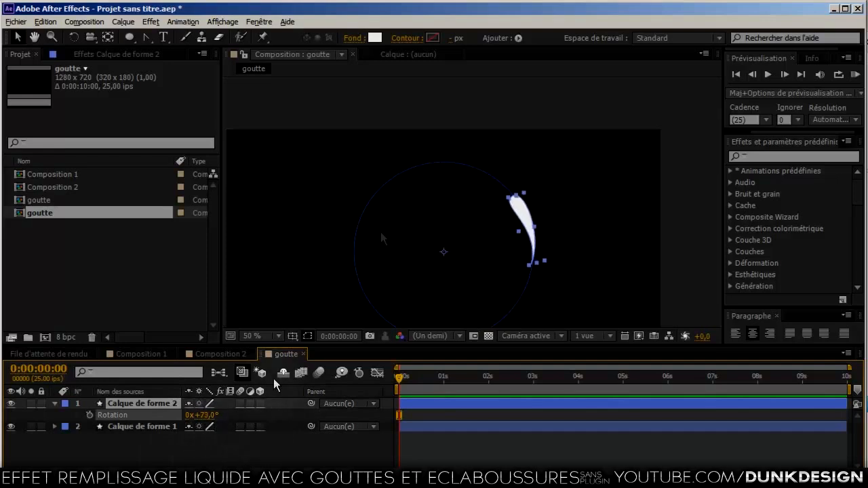
# Show the rulers and place a horizontal guide through the circle's centre
pyautogui.hotkey('ctrl', 'r')
pyautogui.moveTo(538, 81); pyautogui.dragTo(515, 258)
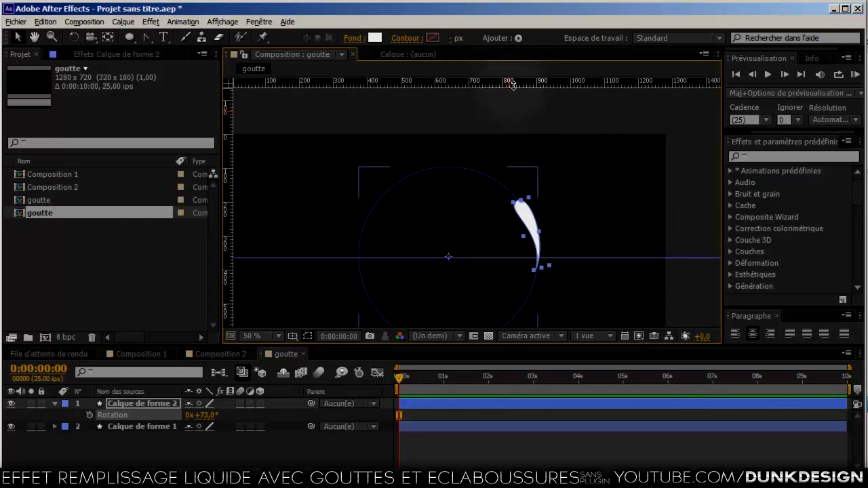
pyautogui.moveTo(519, 82)
pyautogui.mouseDown()
pyautogui.moveTo(522, 129)
pyautogui.moveTo(529, 94)
pyautogui.mouseUp()
# Keyframe the droplet layer's rotation at 66° on frame 0 and counterclockwise to the circle's opposite side on frame 10, then preview it
pyautogui.moveTo(205, 416); pyautogui.dragTo(201, 412)
pyautogui.click(89, 415)
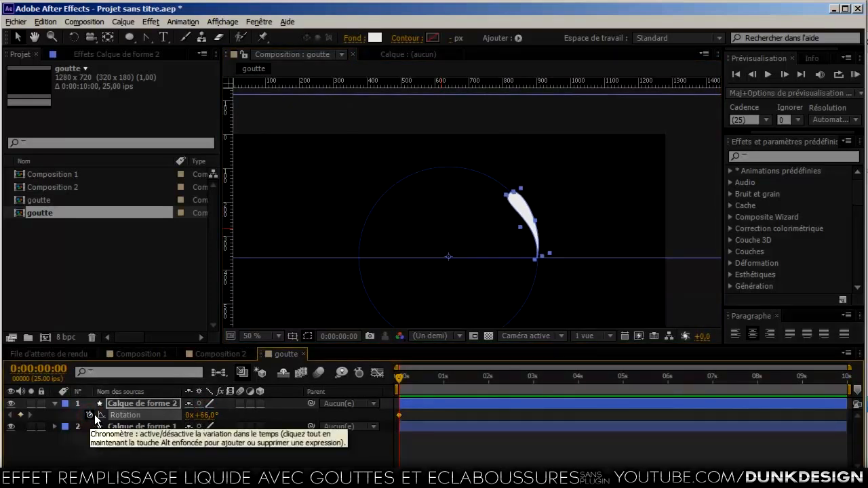
pyautogui.hotkey('shift', 'pagedown')
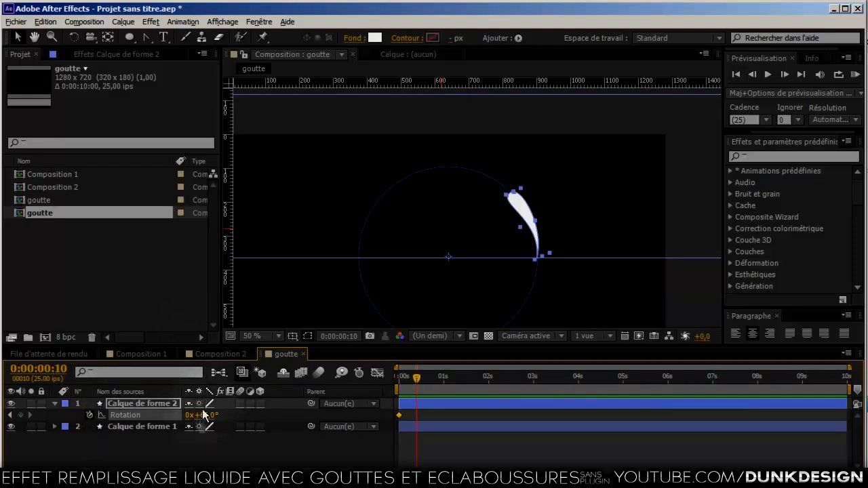
pyautogui.moveTo(202, 415); pyautogui.dragTo(154, 460)
pyautogui.moveTo(416, 377); pyautogui.dragTo(400, 397)
pyautogui.moveTo(436, 419); pyautogui.dragTo(393, 425)
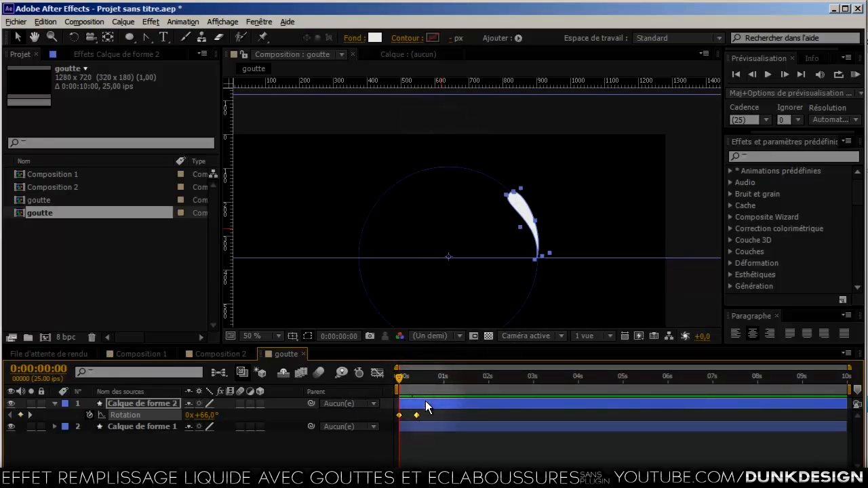
# Expose the path (Tracé) of Forme 1 in the droplet layer and add path keyframes at frames 0 and 5
pyautogui.click(55, 404)
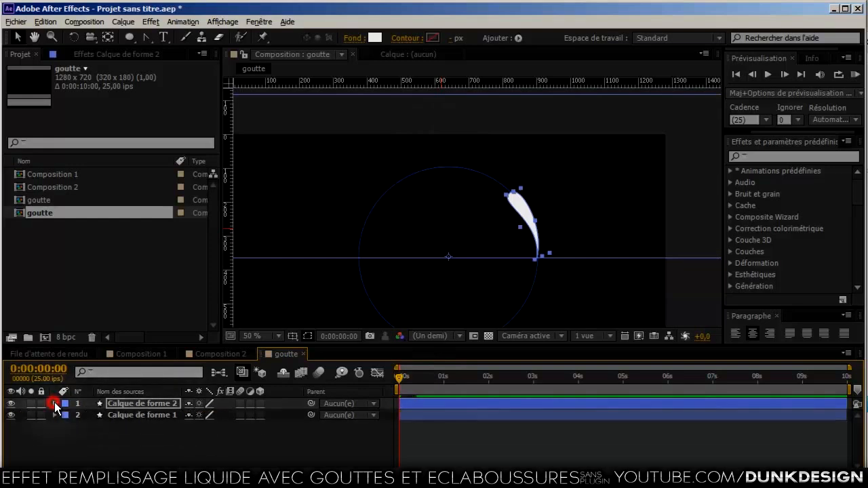
pyautogui.click(55, 403)
pyautogui.click(66, 415)
pyautogui.click(76, 426)
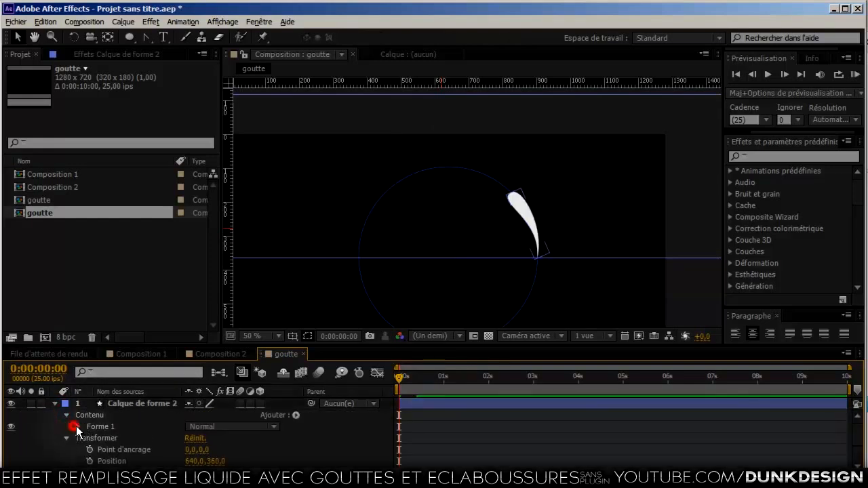
pyautogui.click(90, 433)
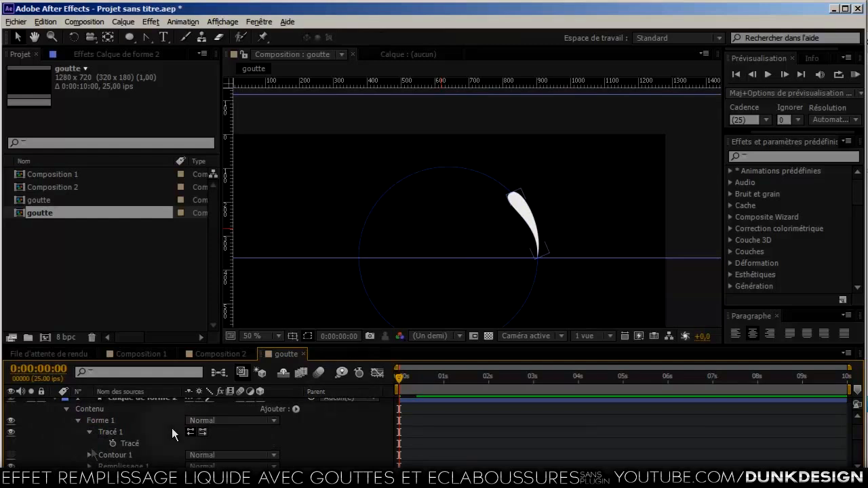
pyautogui.click(114, 444)
pyautogui.press('space')
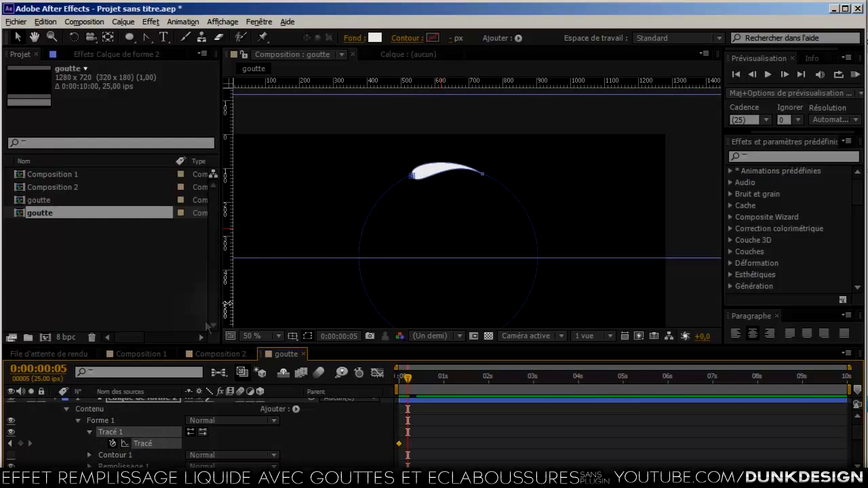
pyautogui.click(20, 443)
# At frame 10, shorten the droplet by bringing its tail point down close to the horizontal guide
pyautogui.scroll(1, 299, 216)
pyautogui.moveTo(310, 219); pyautogui.dragTo(445, 228)
pyautogui.scroll(1, 411, 181)
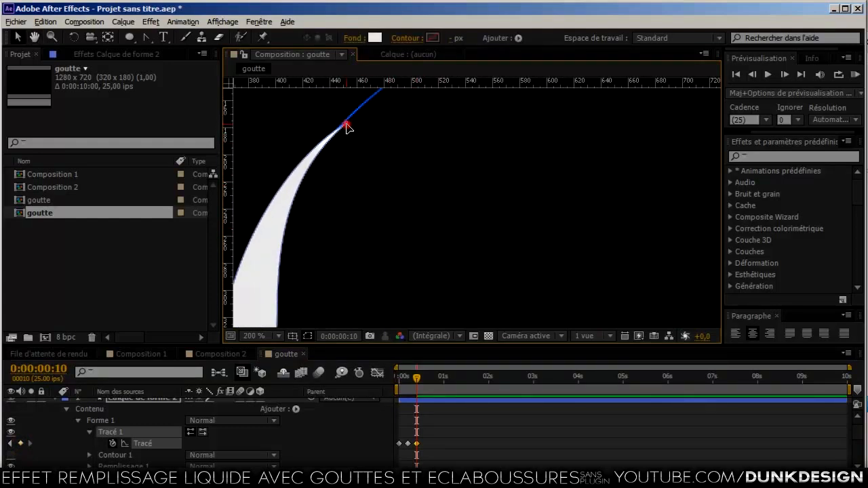
pyautogui.moveTo(346, 124); pyautogui.dragTo(299, 224)
pyautogui.moveTo(341, 273); pyautogui.dragTo(402, 156)
pyautogui.moveTo(360, 107); pyautogui.dragTo(375, 192)
pyautogui.moveTo(266, 254); pyautogui.dragTo(407, 182)
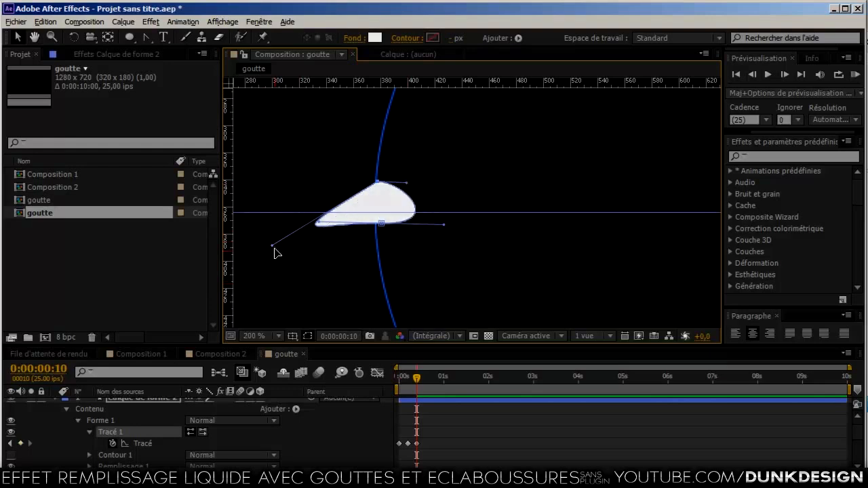
# Shorten the curve handles at frame 10 to form a small upright teardrop resting on the guide
pyautogui.moveTo(273, 246); pyautogui.dragTo(315, 179)
pyautogui.moveTo(321, 224); pyautogui.dragTo(361, 227)
pyautogui.moveTo(446, 225); pyautogui.dragTo(403, 224)
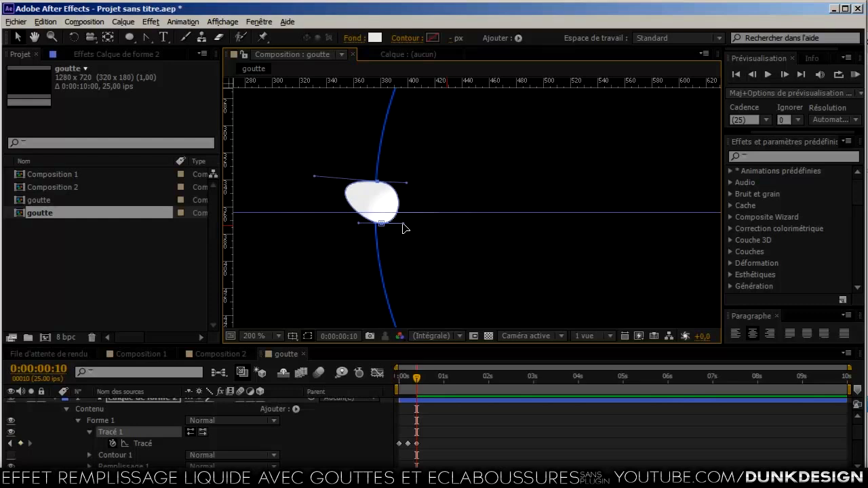
pyautogui.moveTo(406, 183); pyautogui.dragTo(381, 200)
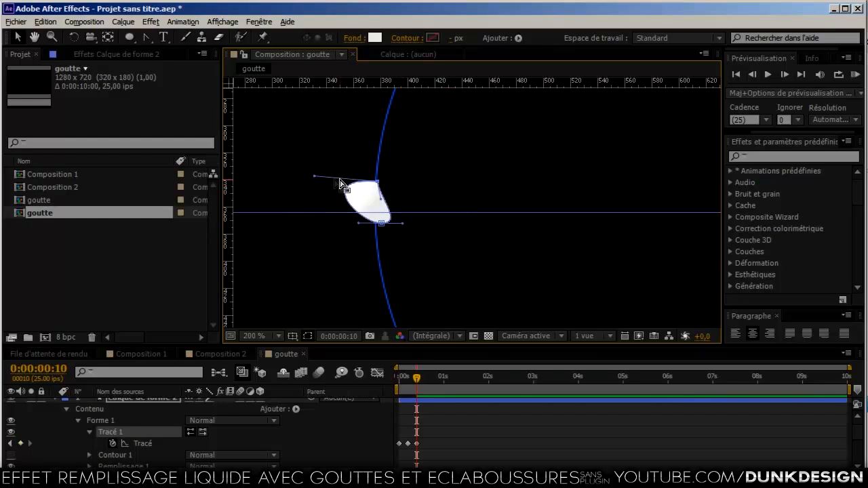
pyautogui.moveTo(315, 175); pyautogui.dragTo(371, 198)
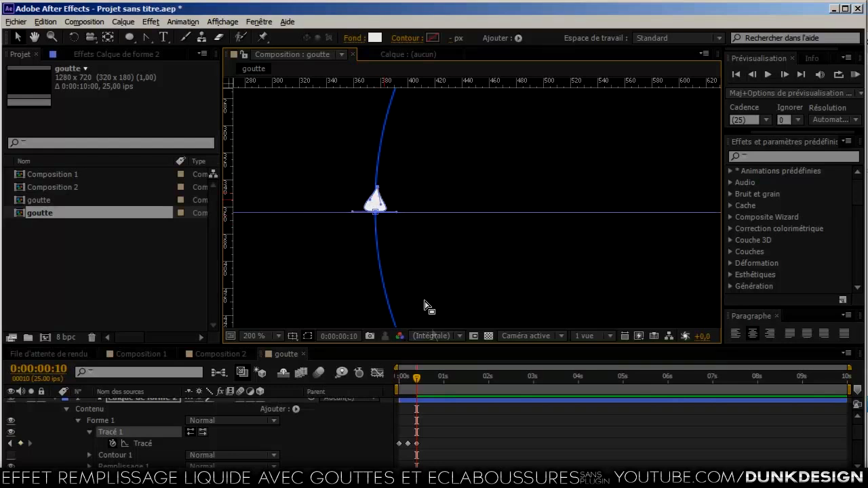
# Examine the droplet's intermediate shapes between frames 5 and 10 along the circle
pyautogui.moveTo(415, 377); pyautogui.dragTo(413, 378)
pyautogui.press('space')
pyautogui.moveTo(537, 188); pyautogui.dragTo(492, 314)
pyautogui.scroll(-2, 492, 314)
pyautogui.press('space')
pyautogui.moveTo(549, 269); pyautogui.dragTo(485, 293)
pyautogui.scroll(2, 485, 293)
pyautogui.moveTo(414, 377); pyautogui.dragTo(410, 383)
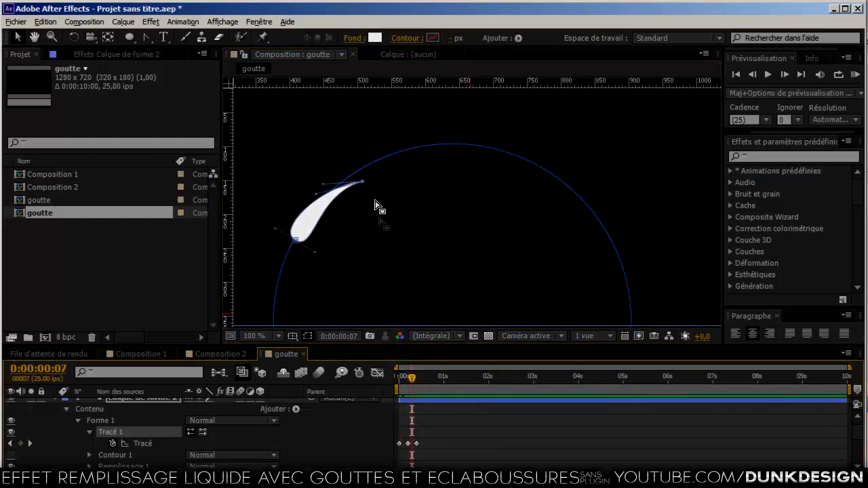
pyautogui.press('space')
pyautogui.moveTo(396, 202); pyautogui.dragTo(341, 157)
# At frame 0, pull the droplet's rounded end close to its tail at the horizontal guide and adjust the handles
pyautogui.moveTo(403, 379); pyautogui.dragTo(392, 379)
pyautogui.press('space')
pyautogui.moveTo(568, 254); pyautogui.dragTo(496, 256)
pyautogui.moveTo(448, 157); pyautogui.dragTo(500, 266)
pyautogui.scroll(1, 517, 280)
pyautogui.press('space')
pyautogui.moveTo(542, 238); pyautogui.dragTo(519, 174)
pyautogui.moveTo(549, 217); pyautogui.dragTo(547, 244)
pyautogui.moveTo(517, 145); pyautogui.dragTo(501, 292)
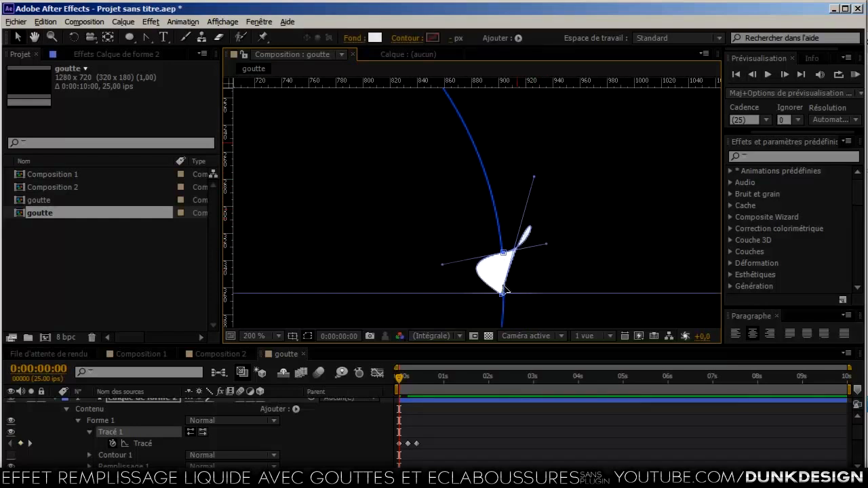
# Shorten the remaining handles and tighten the rounded end at frame 0 to make a tiny drop on the guide
pyautogui.moveTo(535, 177); pyautogui.dragTo(507, 295)
pyautogui.moveTo(503, 255); pyautogui.dragTo(514, 284)
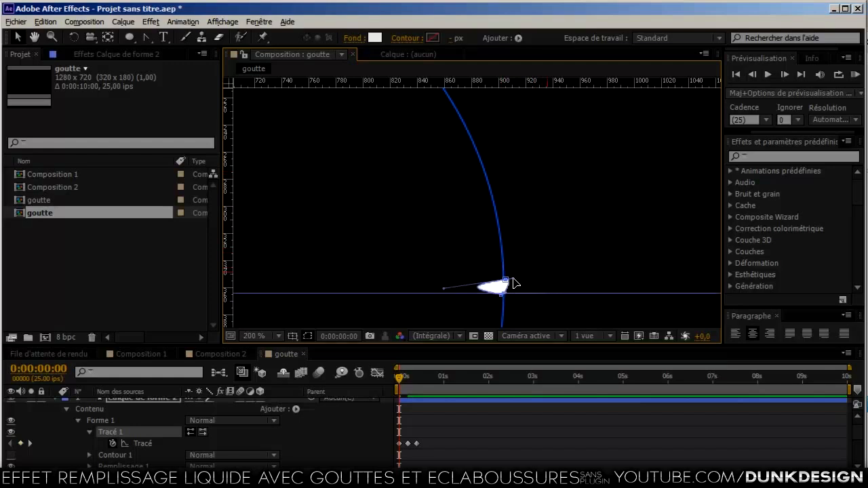
pyautogui.moveTo(445, 293); pyautogui.dragTo(481, 281)
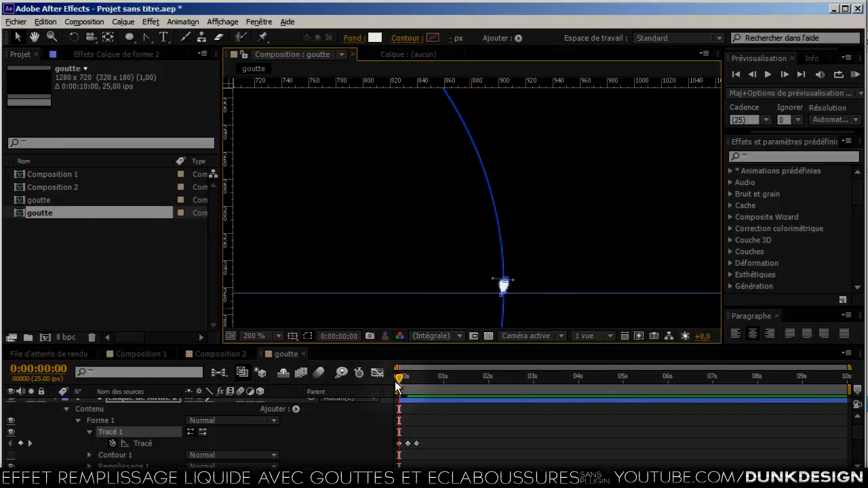
# Check the droplet's shape along the circle after frame 10 and at frame 5
pyautogui.moveTo(420, 380); pyautogui.dragTo(424, 381)
pyautogui.press('space')
pyautogui.moveTo(384, 196); pyautogui.dragTo(491, 266)
pyautogui.scroll(-2, 480, 285)
pyautogui.scroll(2, 490, 266)
pyautogui.moveTo(424, 379); pyautogui.dragTo(407, 379)
pyautogui.press('space')
pyautogui.moveTo(481, 226); pyautogui.dragTo(415, 304)
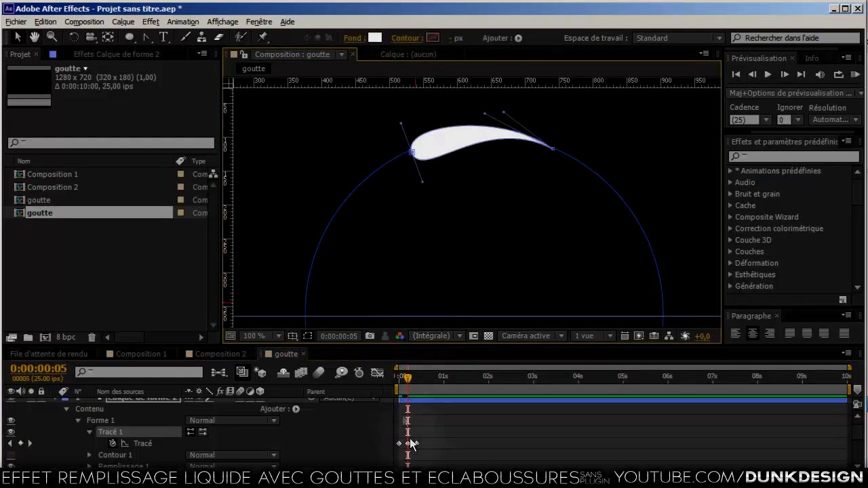
# At frame 2, move the droplet's rounded end and tail point onto the guide circle
pyautogui.moveTo(406, 380); pyautogui.dragTo(395, 384)
pyautogui.press('space')
pyautogui.moveTo(588, 210); pyautogui.dragTo(437, 189)
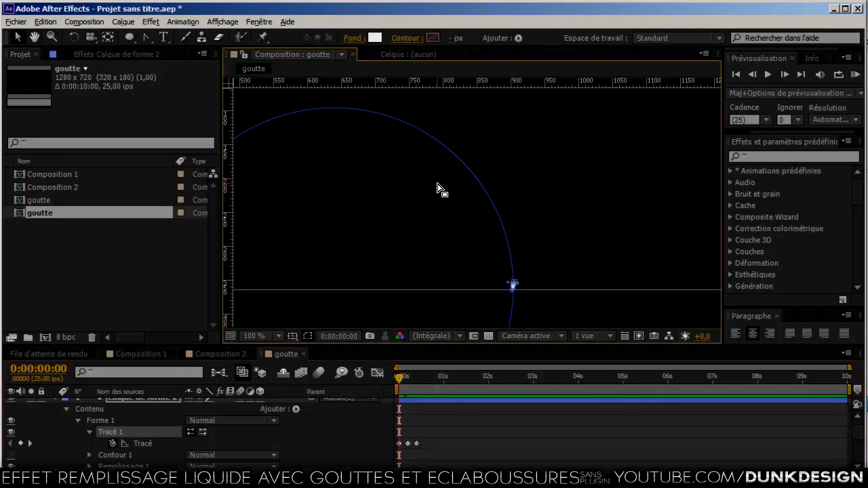
pyautogui.press('pagedown')
pyautogui.press('pagedown')
pyautogui.moveTo(475, 199); pyautogui.dragTo(483, 184)
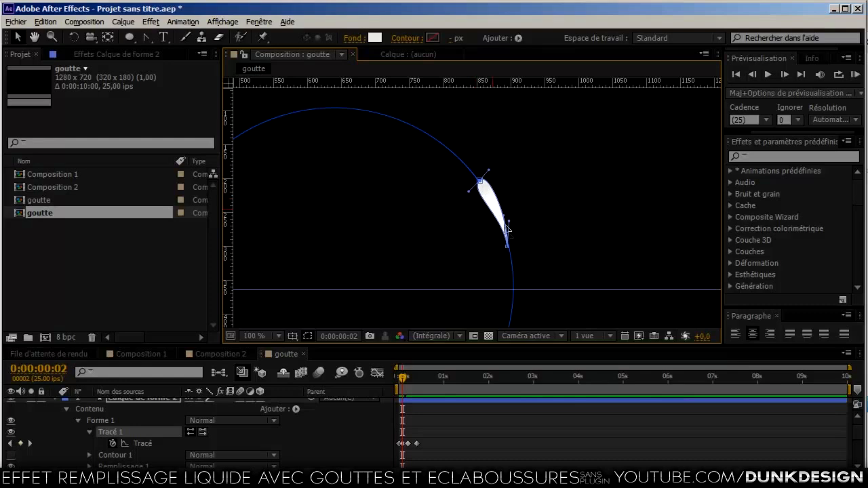
pyautogui.moveTo(509, 250); pyautogui.dragTo(512, 251)
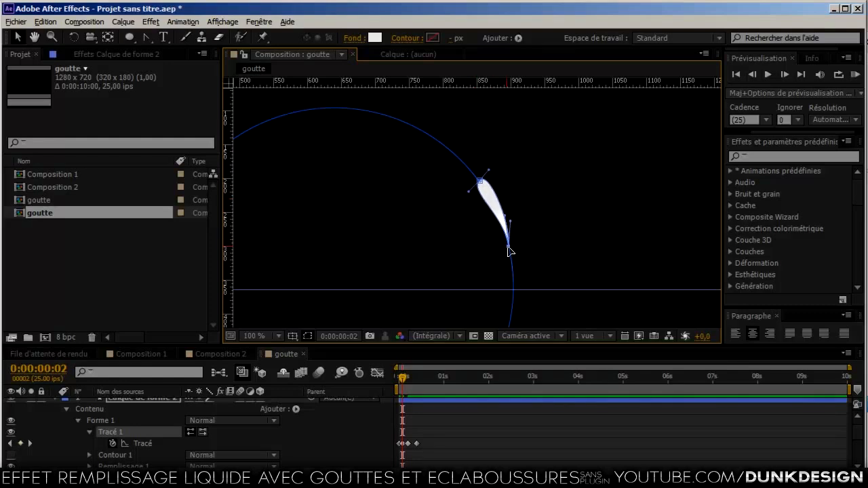
# At frame 6, move the droplet's tail point onto the guide circle and adjust its curve handle
pyautogui.press('pagedown')
pyautogui.press('pagedown')
pyautogui.moveTo(430, 155); pyautogui.dragTo(479, 218)
pyautogui.moveTo(396, 175)
pyautogui.mouseDown()
pyautogui.moveTo(397, 192)
pyautogui.moveTo(426, 185)
pyautogui.moveTo(399, 164)
pyautogui.mouseUp()
pyautogui.press('pagedown')
pyautogui.press('pagedown')
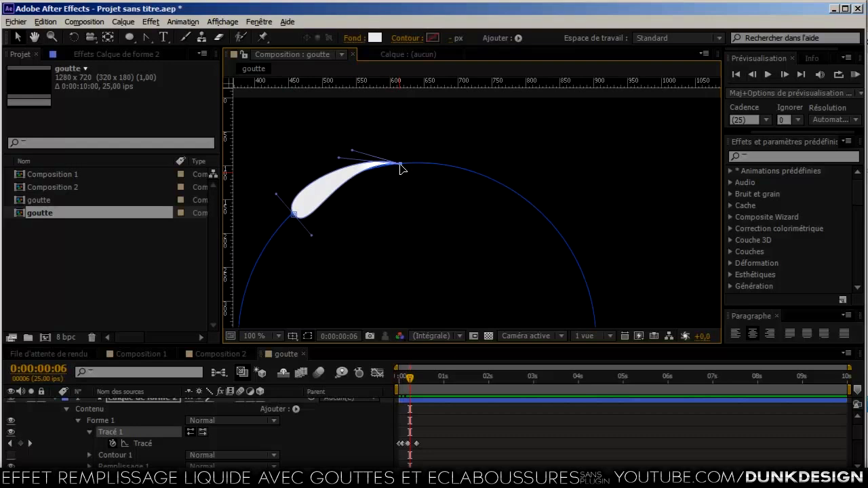
pyautogui.moveTo(342, 161)
pyautogui.mouseDown()
pyautogui.moveTo(329, 174)
pyautogui.moveTo(345, 163)
pyautogui.mouseUp()
# At frame 8, move the droplet's tail point onto the guide circle
pyautogui.press('pagedown')
pyautogui.press('pagedown')
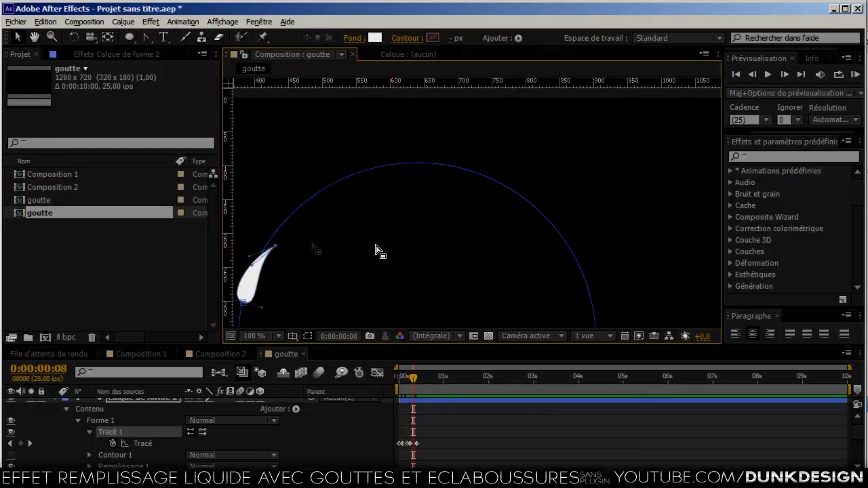
pyautogui.moveTo(276, 250); pyautogui.dragTo(266, 248)
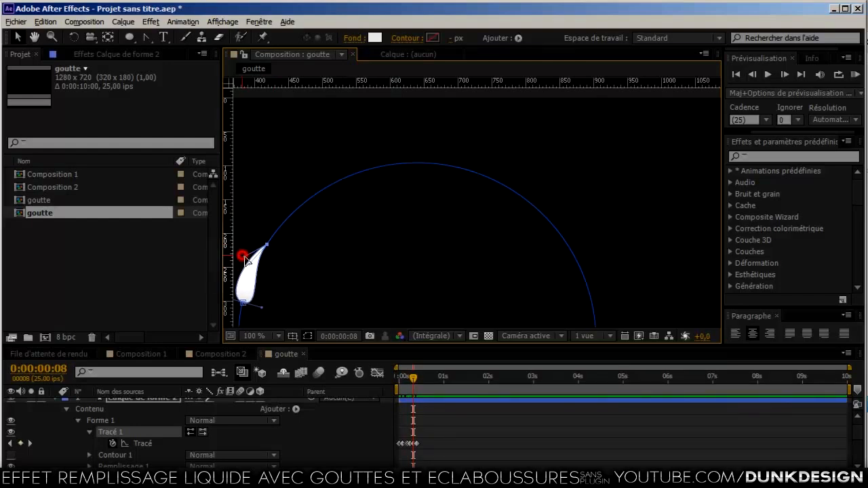
pyautogui.moveTo(291, 281); pyautogui.dragTo(306, 229)
# At frame 12, flatten the droplet against the horizontal guide by collapsing its tail point and both tail handles
pyautogui.press('pagedown')
pyautogui.press('pagedown')
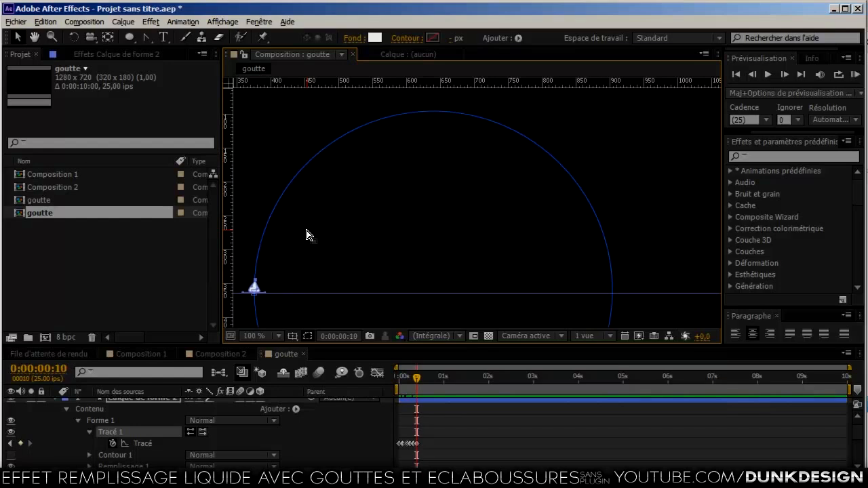
pyautogui.moveTo(318, 271); pyautogui.dragTo(485, 160)
pyautogui.scroll(1, 463, 182)
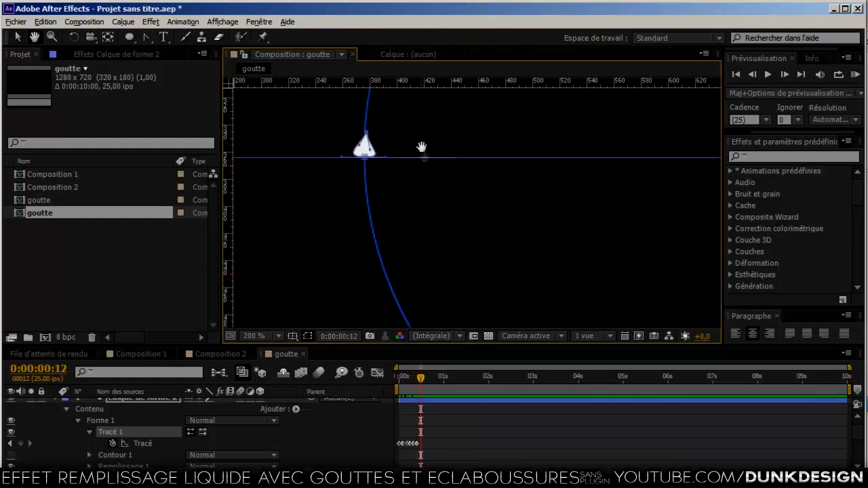
pyautogui.moveTo(422, 147); pyautogui.dragTo(436, 271)
pyautogui.scroll(1, 427, 272)
pyautogui.moveTo(356, 281); pyautogui.dragTo(496, 141)
pyautogui.scroll(1, 413, 233)
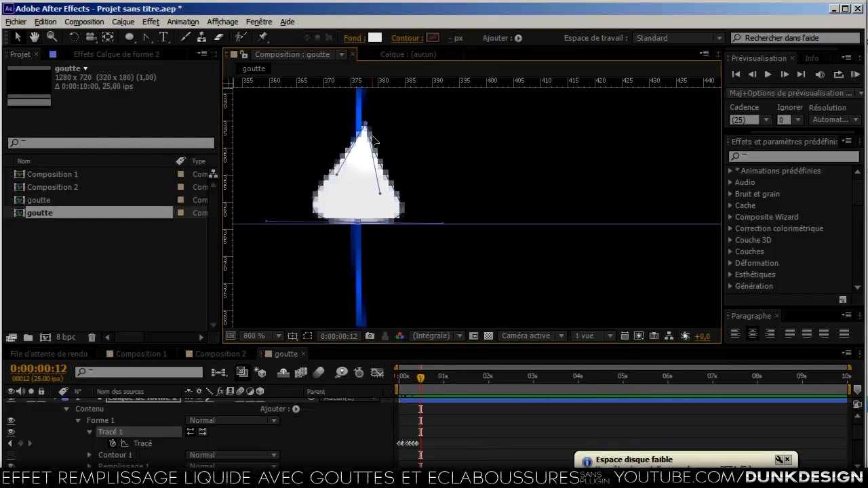
pyautogui.moveTo(364, 127); pyautogui.dragTo(357, 220)
pyautogui.moveTo(374, 284); pyautogui.dragTo(366, 219)
pyautogui.moveTo(334, 268); pyautogui.dragTo(330, 224)
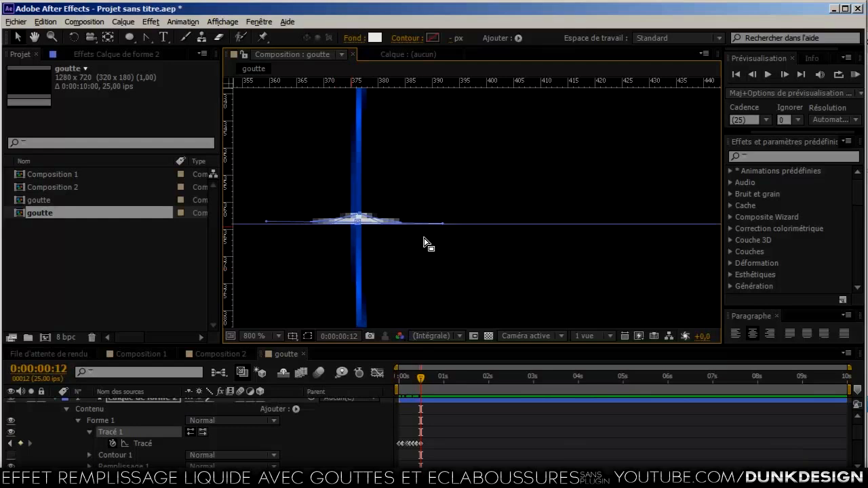
# At frame 12, shorten the two side curve handles of the flattened droplet along the horizontal guide
pyautogui.moveTo(405, 224); pyautogui.dragTo(384, 224)
pyautogui.moveTo(266, 224); pyautogui.dragTo(340, 226)
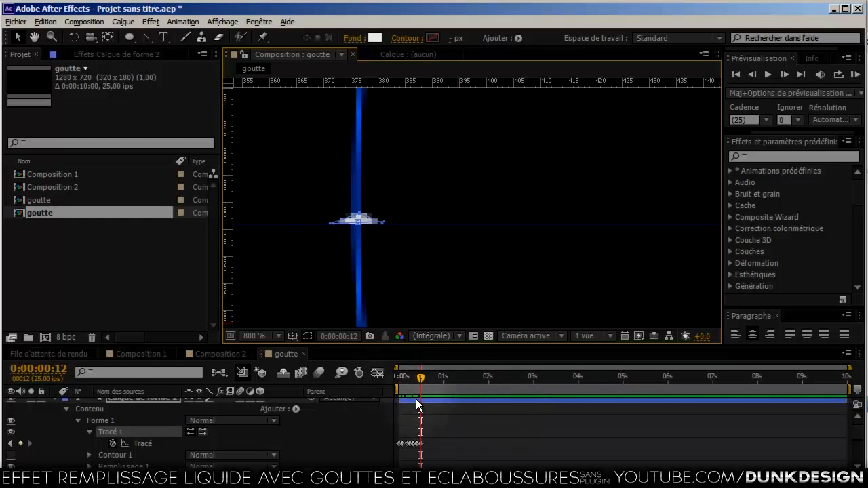
pyautogui.press('n')
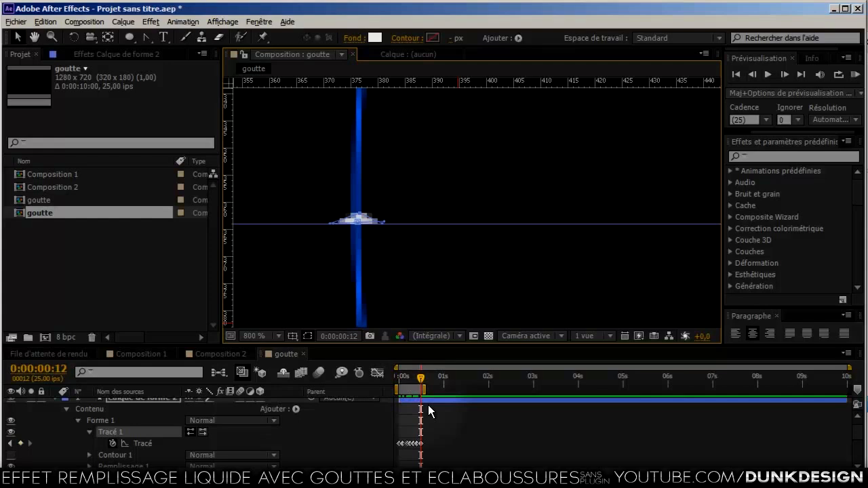
pyautogui.moveTo(427, 391); pyautogui.dragTo(595, 391)
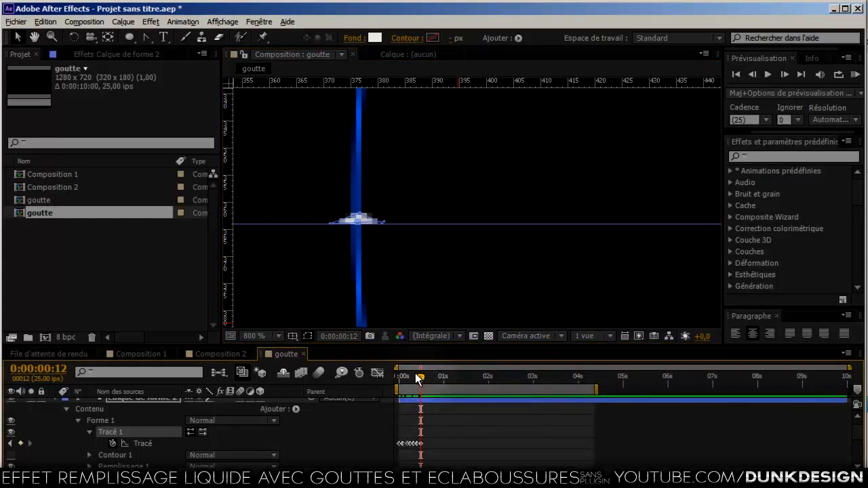
pyautogui.moveTo(430, 377); pyautogui.dragTo(422, 381)
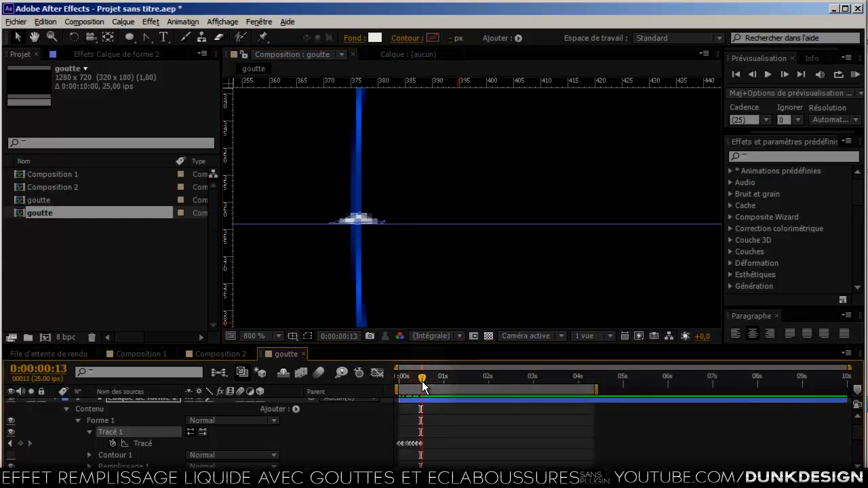
pyautogui.press('n')
pyautogui.rightClick(405, 391)
pyautogui.click(427, 419)
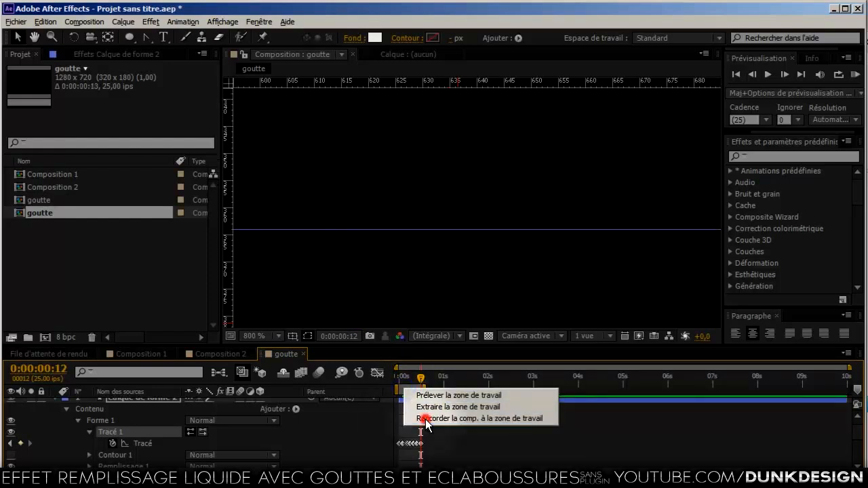
pyautogui.moveTo(811, 378); pyautogui.dragTo(720, 378)
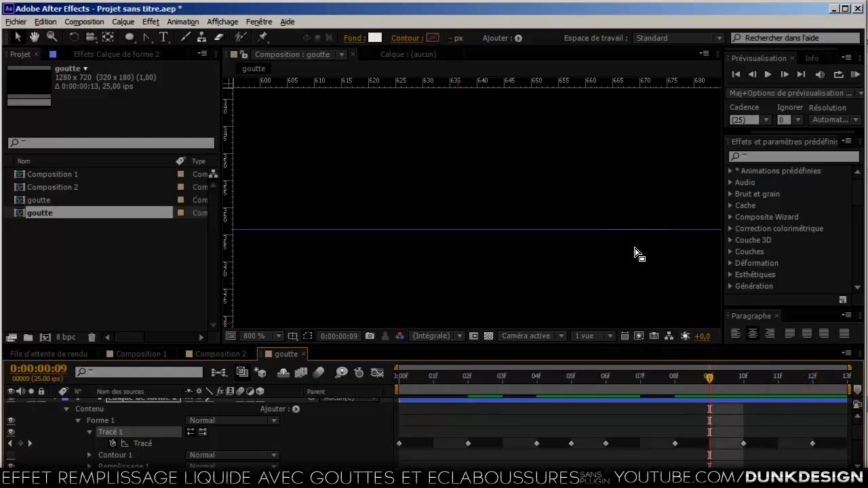
pyautogui.scroll(-5, 635, 247)
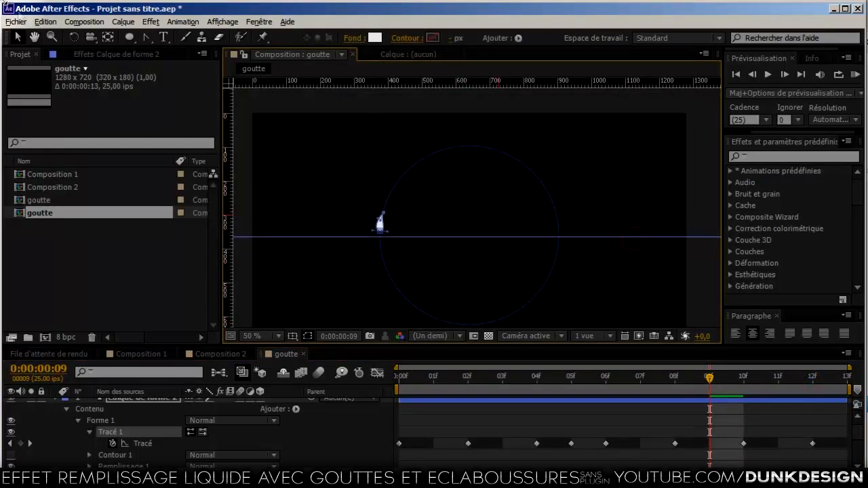
pyautogui.click(18, 39)
pyautogui.hotkey('ctrl', 'z')
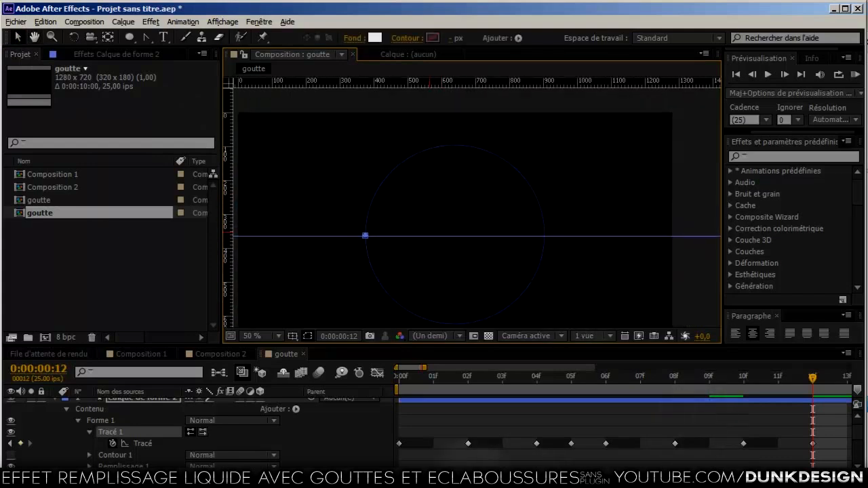
# Preview the droplet animation along the guide circle
pyautogui.moveTo(453, 474); pyautogui.dragTo(407, 475)
pyautogui.click(674, 177)
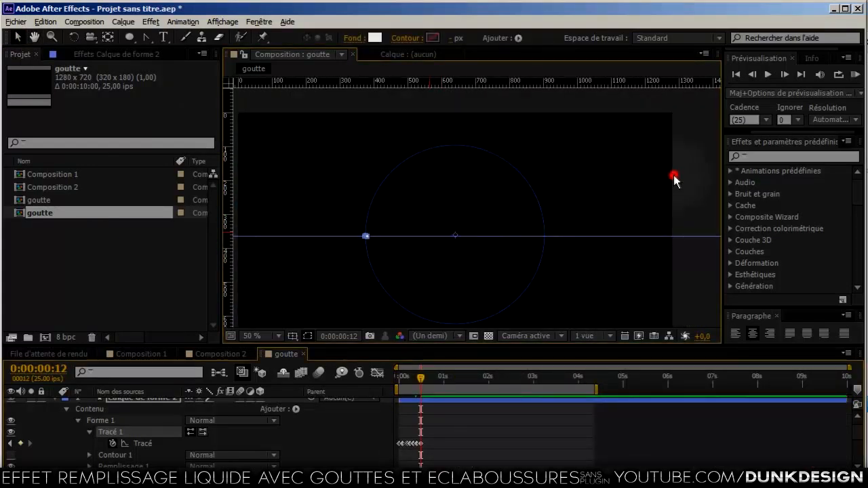
pyautogui.click(855, 74)
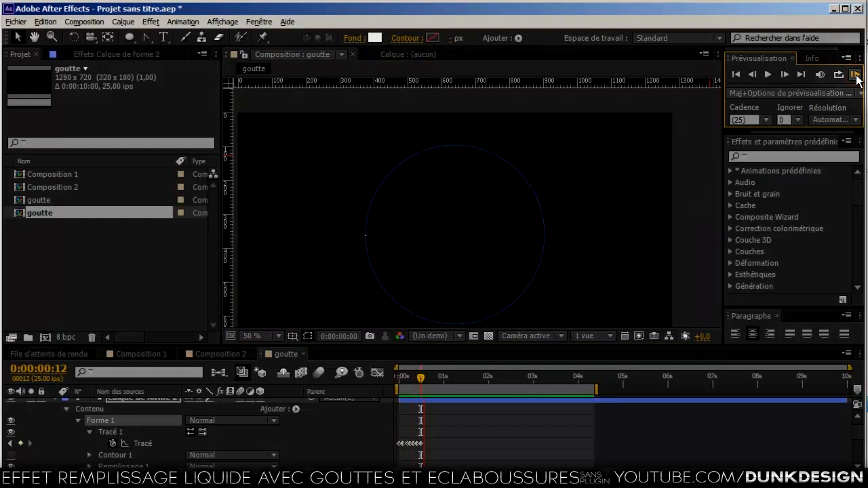
pyautogui.click(442, 387)
# Apply easy ease to all Tracé and Rotation keyframes of Calque de forme 2
pyautogui.moveTo(449, 435); pyautogui.dragTo(405, 458)
pyautogui.click(177, 399)
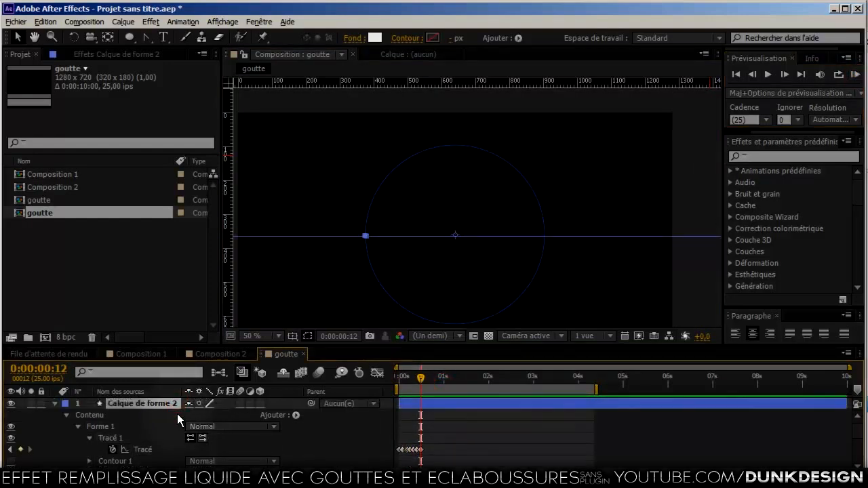
pyautogui.press('u')
pyautogui.moveTo(440, 416); pyautogui.dragTo(396, 430)
pyautogui.rightClick(416, 426)
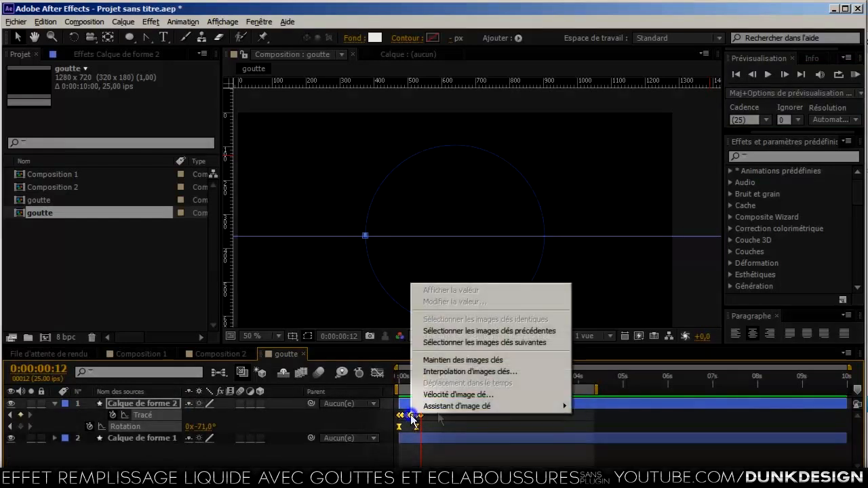
pyautogui.moveTo(448, 406)
pyautogui.click(339, 463)
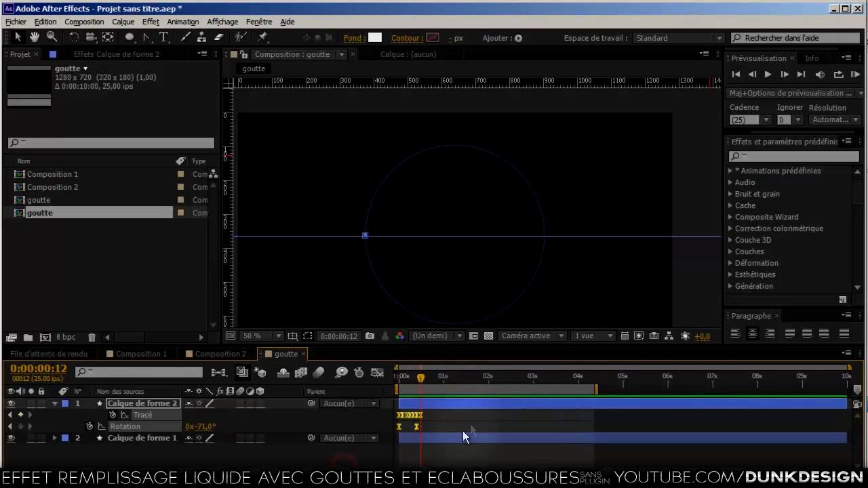
# Stretch all the droplet's keyframes proportionally so the last Tracé keyframe falls at frame 17
pyautogui.click(421, 415)
pyautogui.moveTo(426, 417); pyautogui.dragTo(446, 417)
pyautogui.click(855, 74)
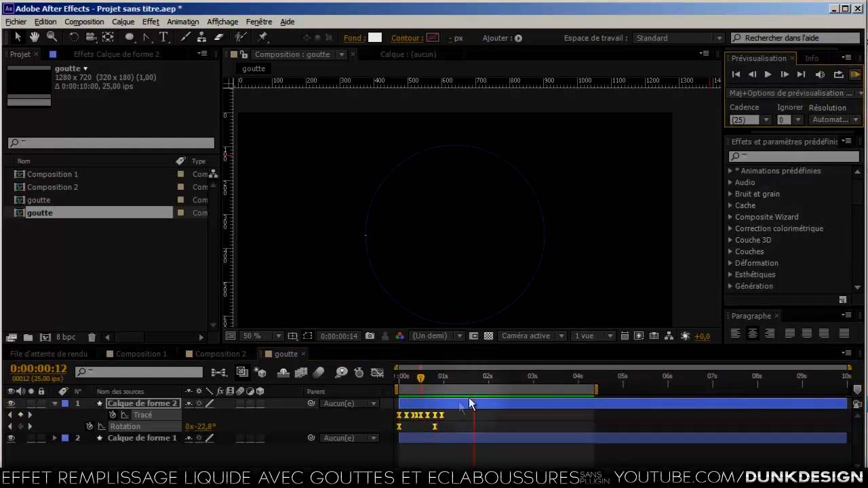
pyautogui.click(441, 415)
pyautogui.moveTo(443, 416); pyautogui.dragTo(430, 416)
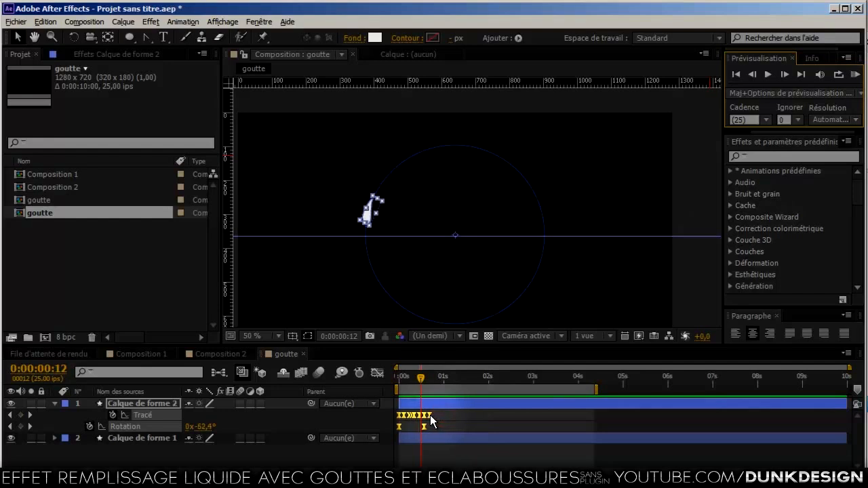
# End the work area at frame 17 and trim the goutte composition to it
pyautogui.moveTo(429, 382); pyautogui.dragTo(430, 382)
pyautogui.press('n')
pyautogui.rightClick(425, 393)
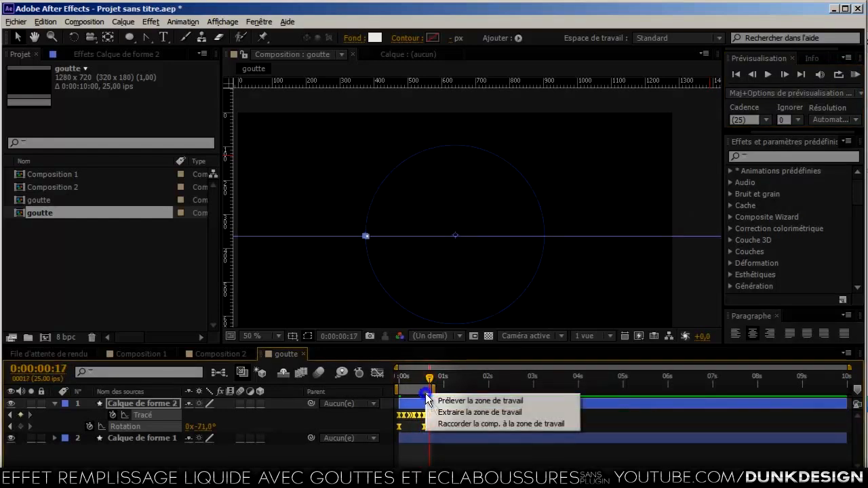
pyautogui.click(446, 423)
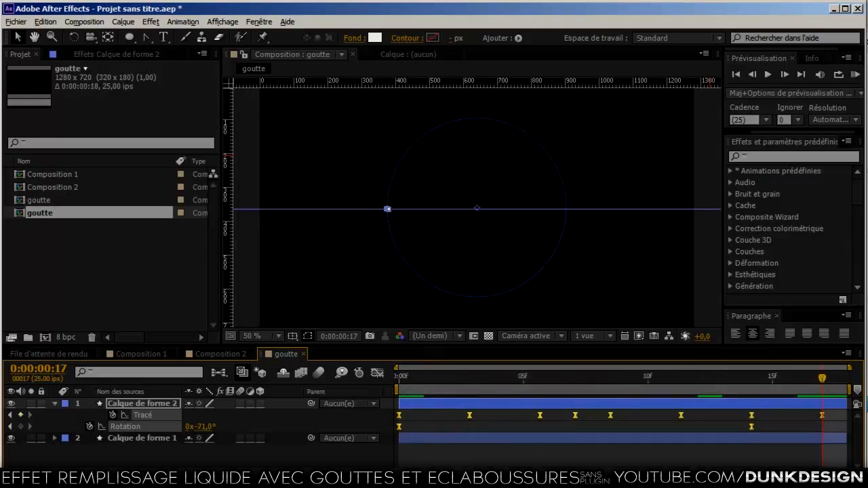
# Preview the eased droplet motion and delete the guide circle layer Calque de forme 1
pyautogui.click(855, 74)
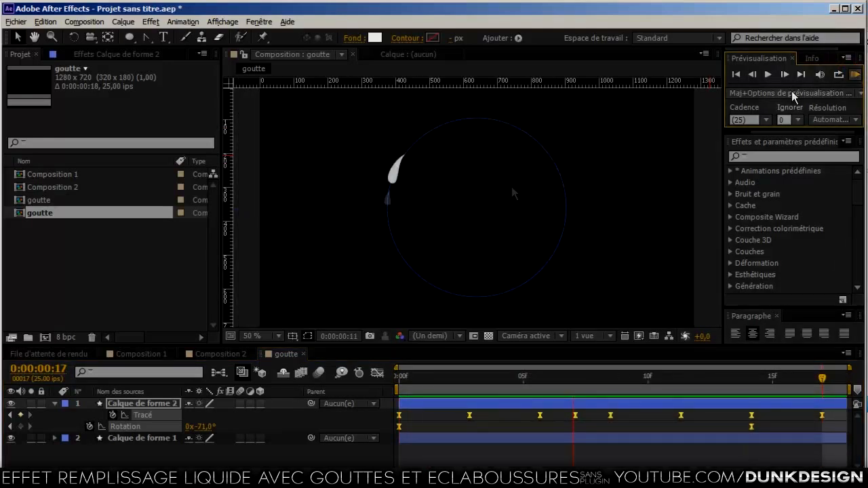
pyautogui.click(136, 440)
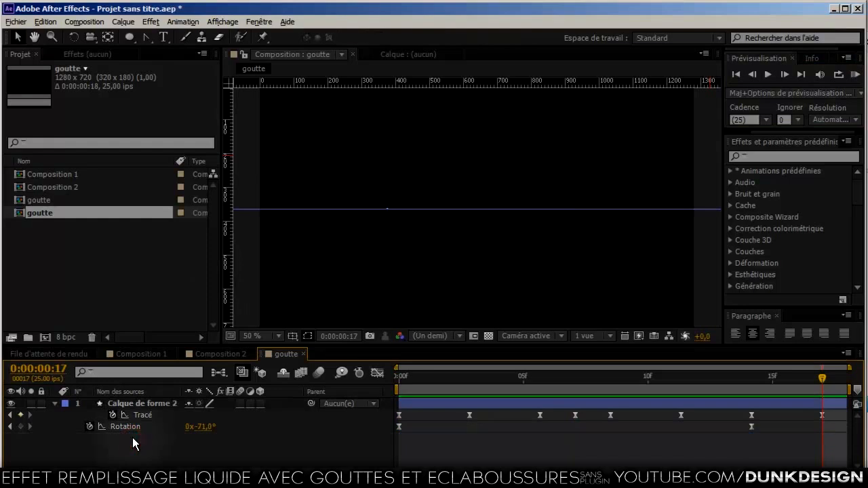
# Add the trimmed goutte composition above the circle layer in Composition 2, starting at frame 15
pyautogui.click(155, 358)
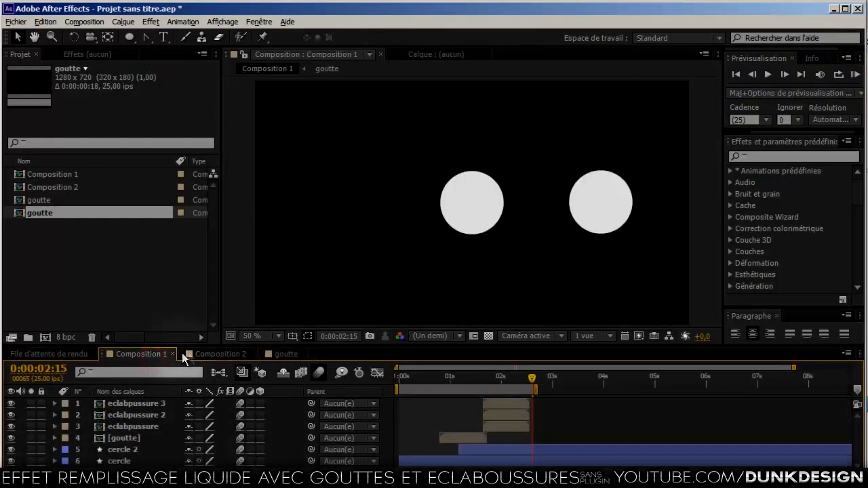
pyautogui.click(193, 354)
pyautogui.moveTo(420, 376); pyautogui.dragTo(422, 401)
pyautogui.click(55, 405)
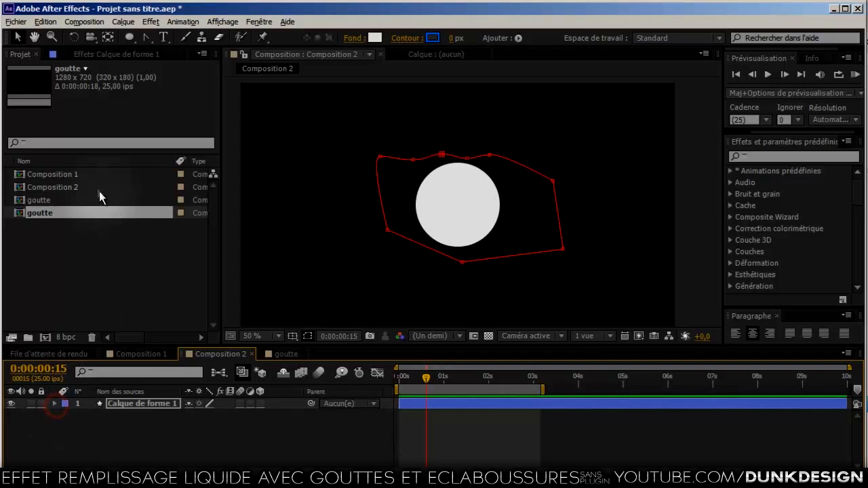
pyautogui.click(58, 201)
pyautogui.click(67, 213)
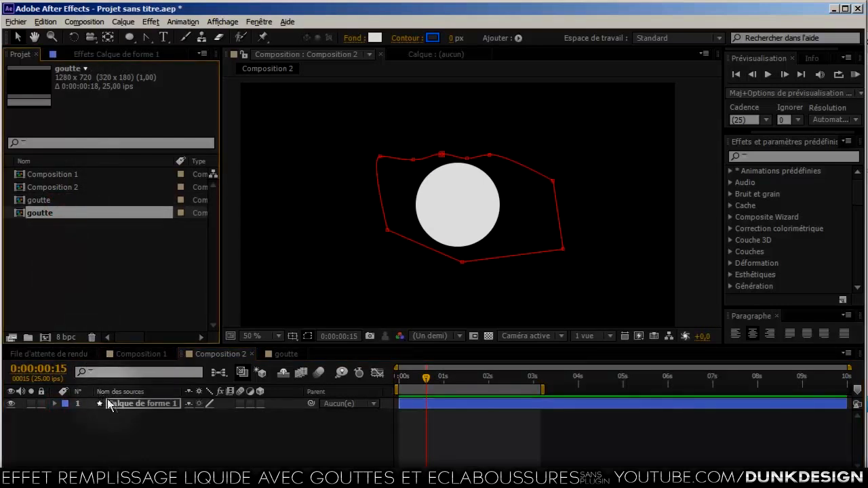
pyautogui.hotkey('ctrl', '/')
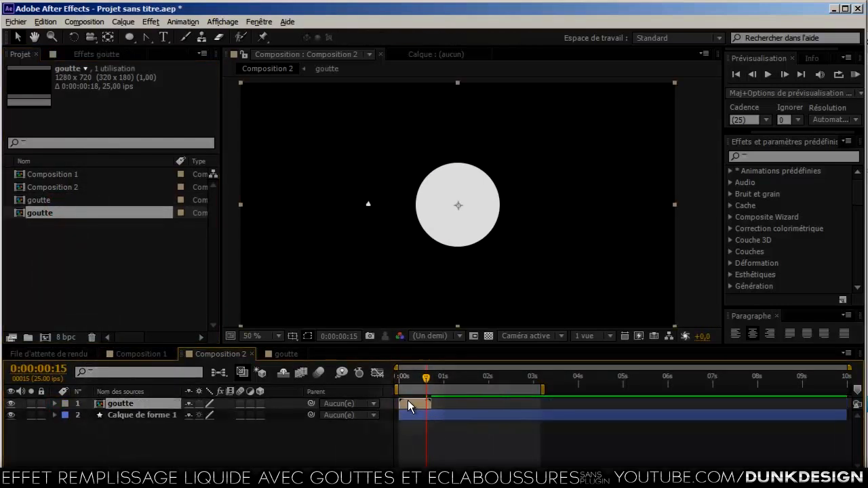
pyautogui.moveTo(407, 403); pyautogui.dragTo(429, 406)
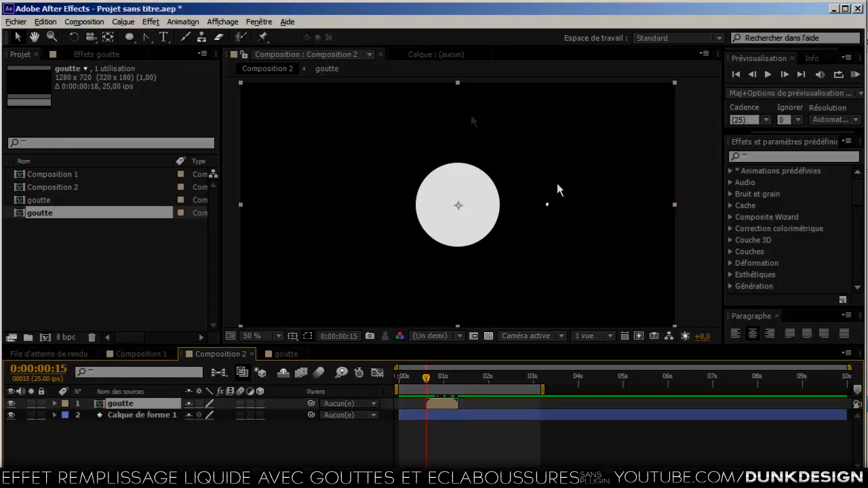
# Flip the goutte layer horizontally by setting its scale to -100, 100%, and check its motion
pyautogui.press('s')
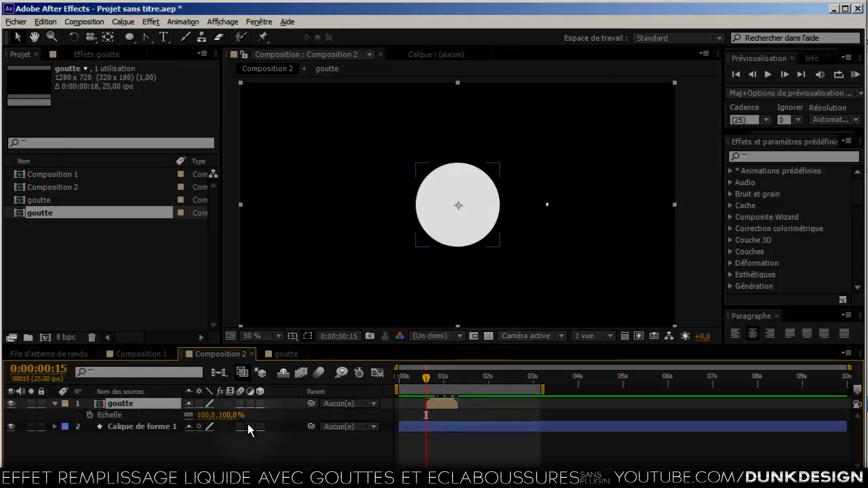
pyautogui.click(202, 414)
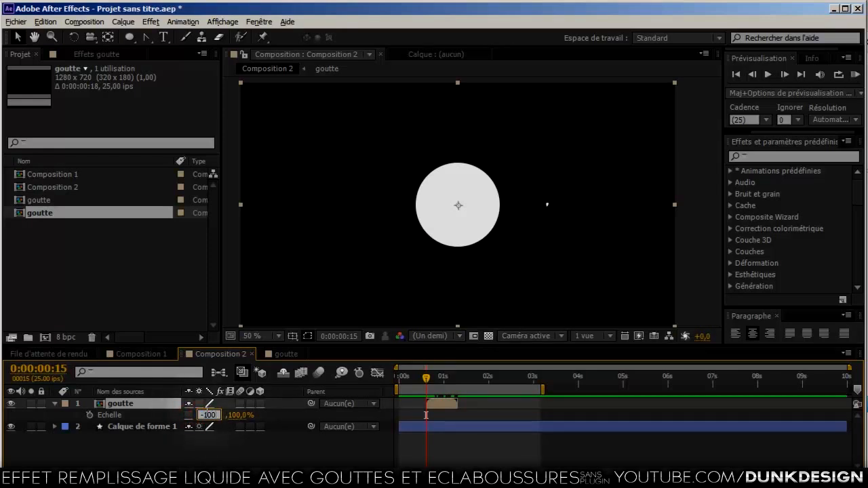
pyautogui.write('-100')
pyautogui.press('Return')
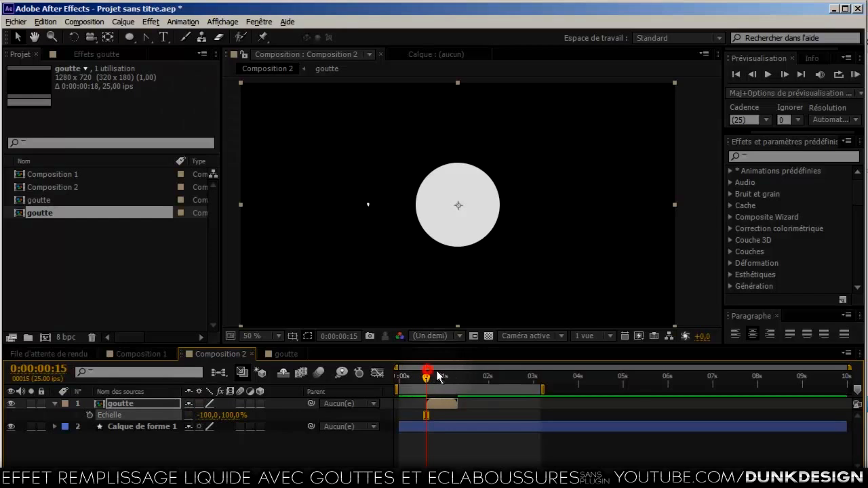
pyautogui.moveTo(445, 383); pyautogui.dragTo(427, 383)
pyautogui.moveTo(233, 415); pyautogui.dragTo(225, 418)
pyautogui.hotkey('ctrl', 'z')
# Move the goutte layer so the droplet emerges from the top of the circle, and start the layer at frame 12
pyautogui.moveTo(358, 172); pyautogui.dragTo(442, 125)
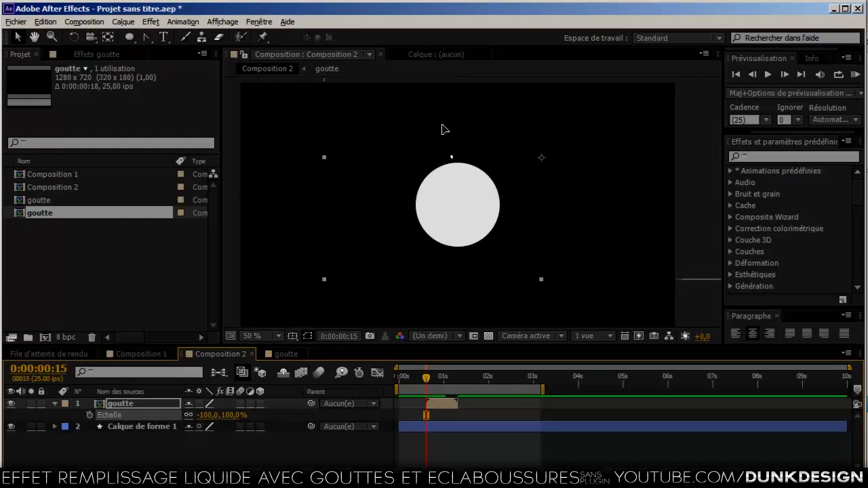
pyautogui.click(429, 377)
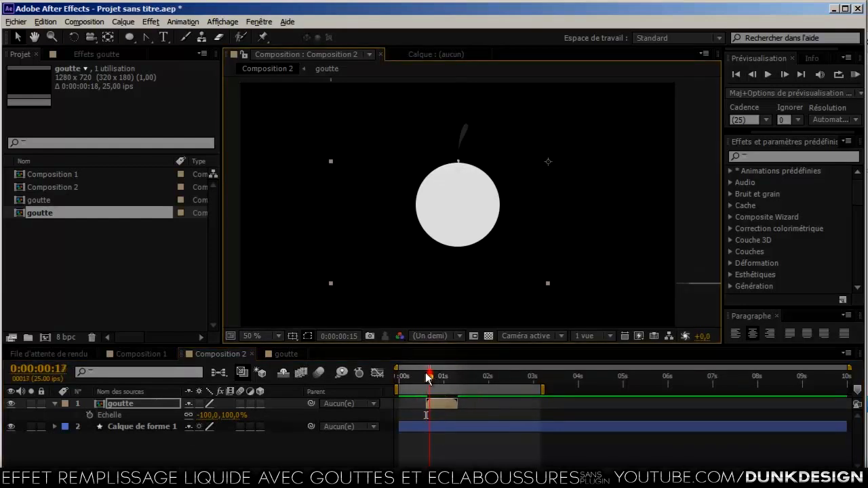
pyautogui.moveTo(416, 375); pyautogui.dragTo(435, 411)
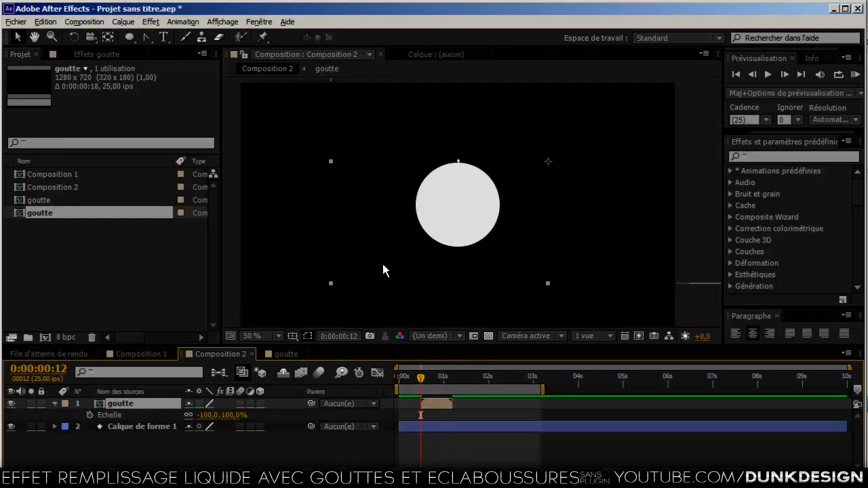
pyautogui.moveTo(426, 378); pyautogui.dragTo(444, 383)
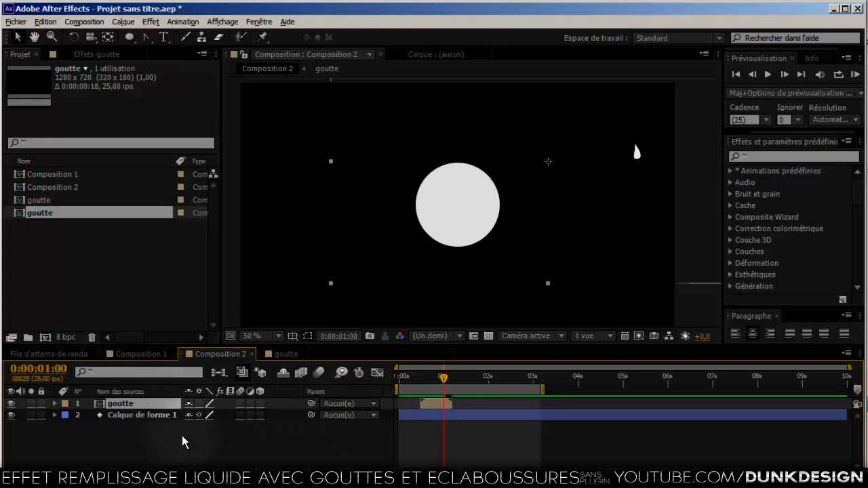
# Scale the goutte layer to -66, 66% and realign the droplet's starting point with the top of the circle at frame 12
pyautogui.press('s')
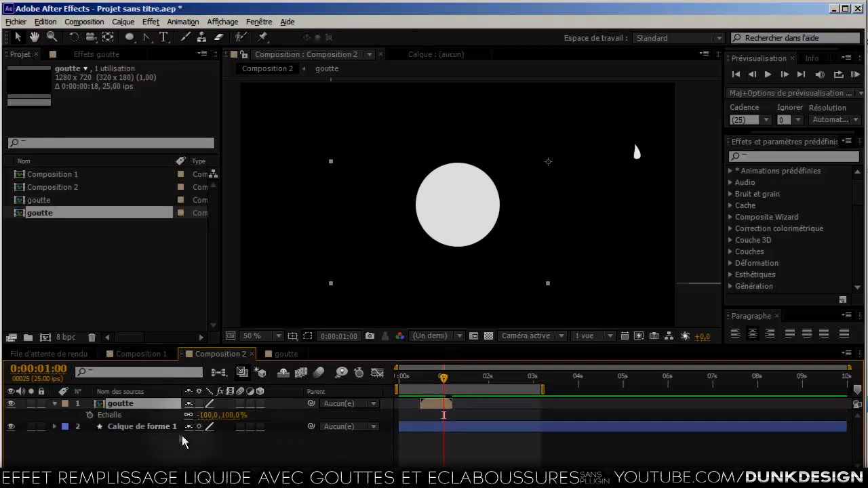
pyautogui.moveTo(210, 417); pyautogui.dragTo(243, 425)
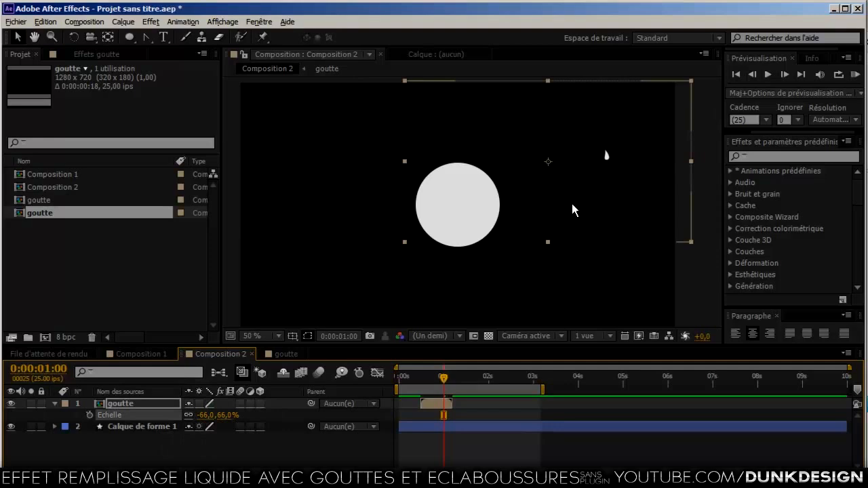
pyautogui.click(421, 375)
pyautogui.moveTo(583, 160); pyautogui.dragTo(556, 165)
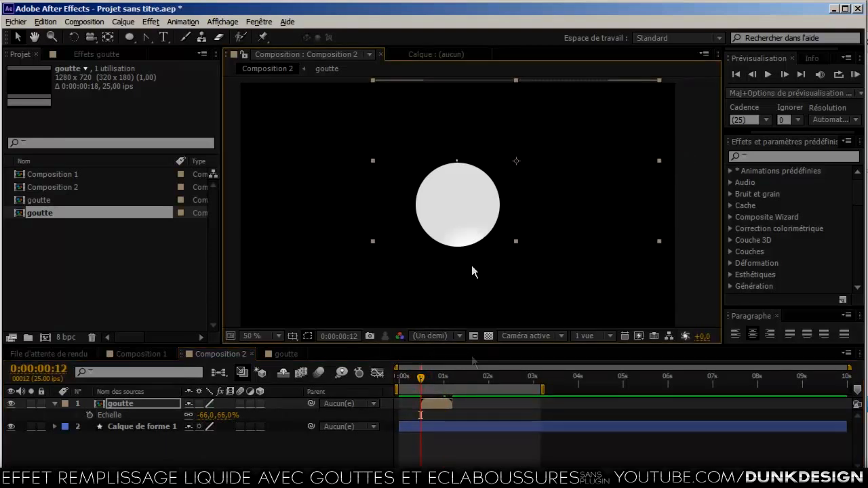
pyautogui.moveTo(421, 377); pyautogui.dragTo(448, 385)
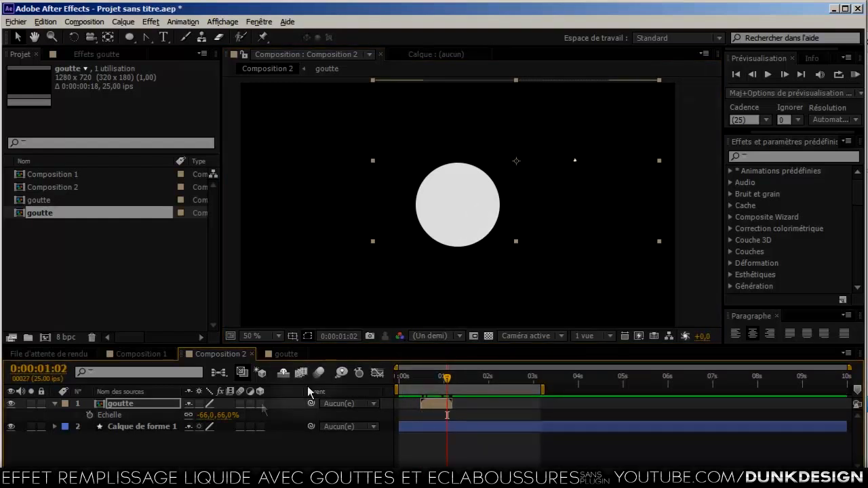
# Review the animation in Composition 1 as a reference and return to Composition 2
pyautogui.click(139, 354)
pyautogui.click(500, 379)
pyautogui.moveTo(502, 385); pyautogui.dragTo(516, 396)
pyautogui.click(231, 353)
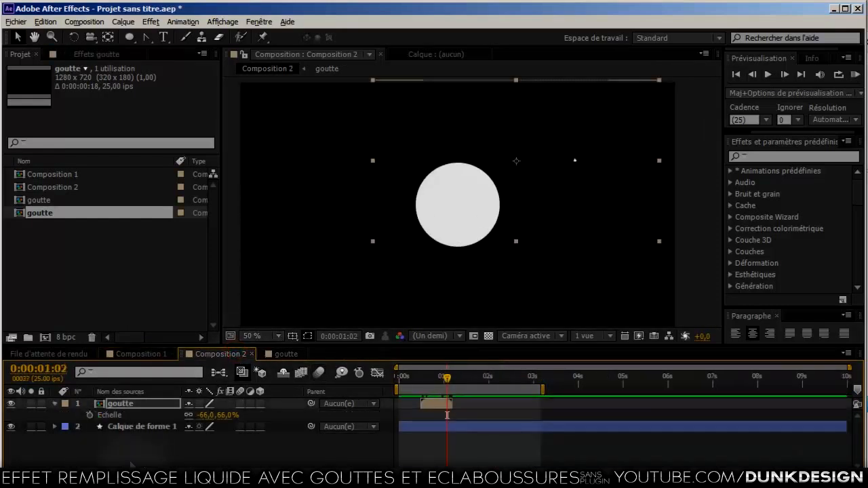
# Duplicate the circle shape layer, place the copy beside the original circle, and rotate it 180°
pyautogui.click(142, 427)
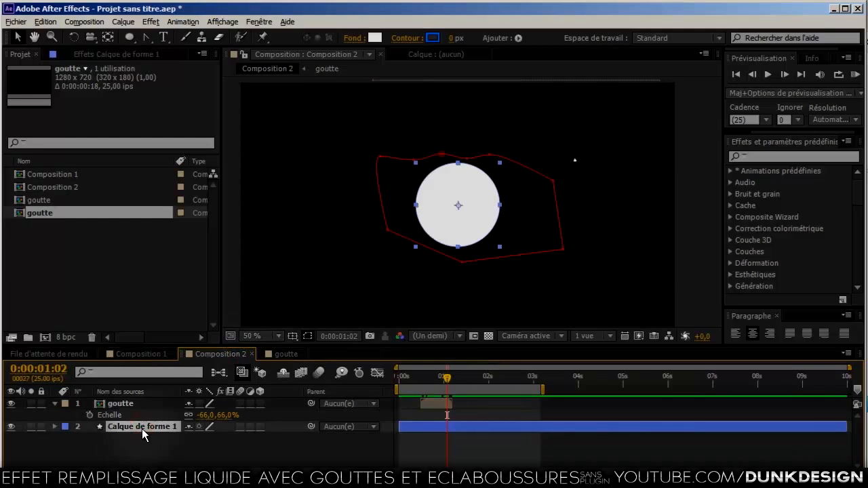
pyautogui.hotkey('ctrl', 'd')
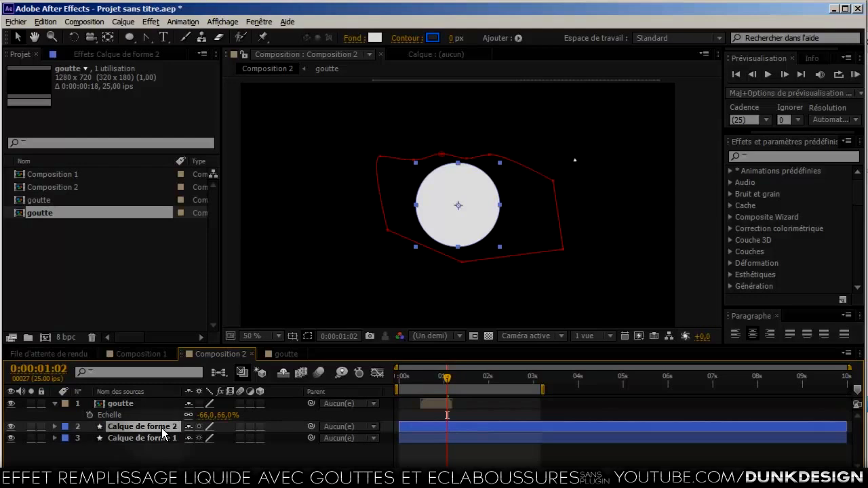
pyautogui.press('r')
pyautogui.moveTo(467, 213); pyautogui.dragTo(576, 219)
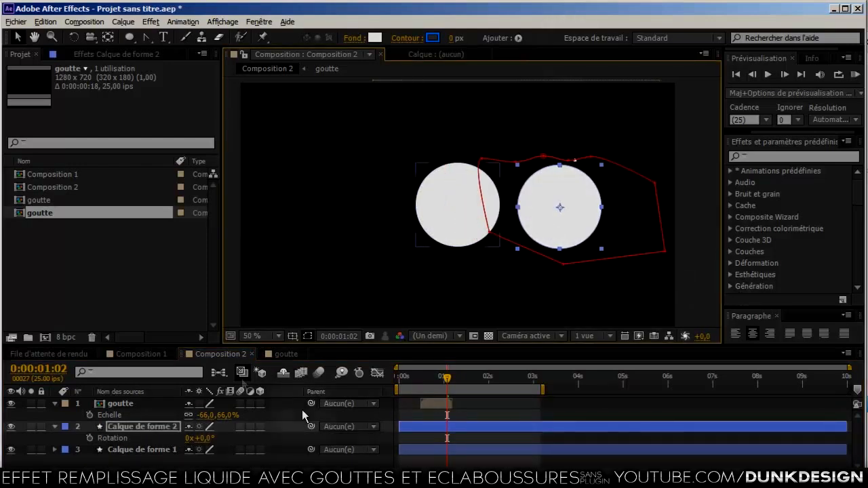
pyautogui.click(204, 438)
pyautogui.write('180')
pyautogui.press('Return')
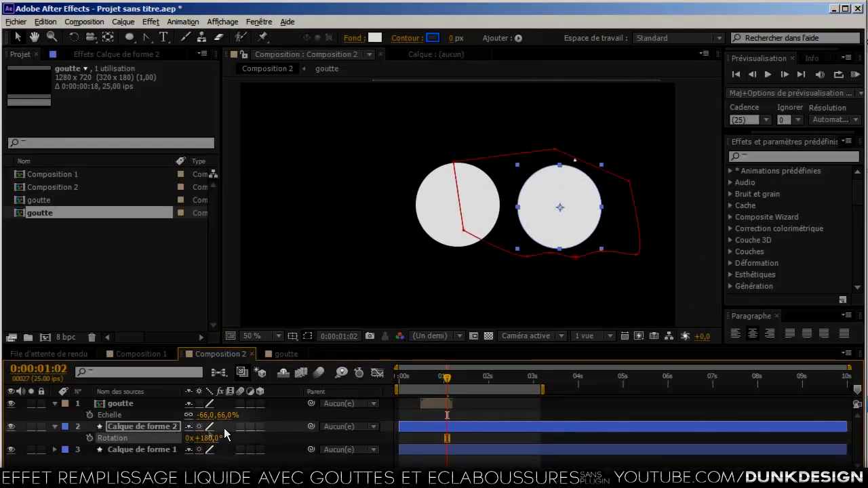
pyautogui.press('r')
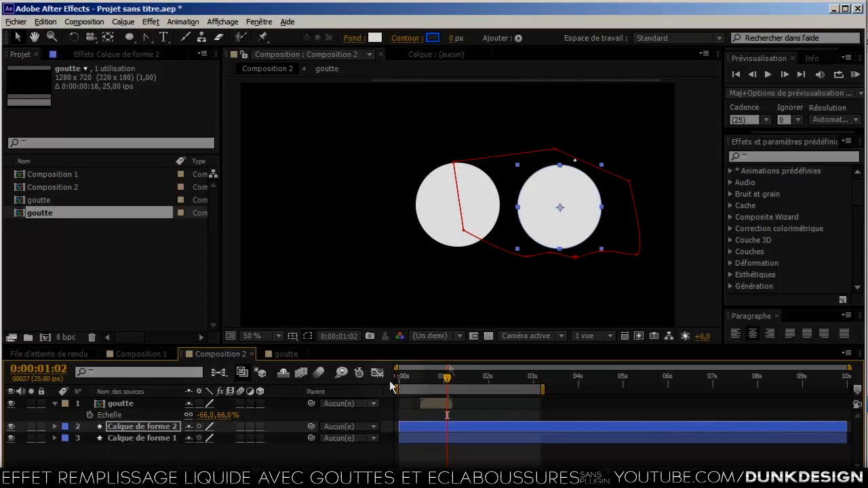
# Display the duplicated circle's mask keyframes and shift the layer to start at 0:00:01:02
pyautogui.press('m')
pyautogui.moveTo(426, 422); pyautogui.dragTo(485, 431)
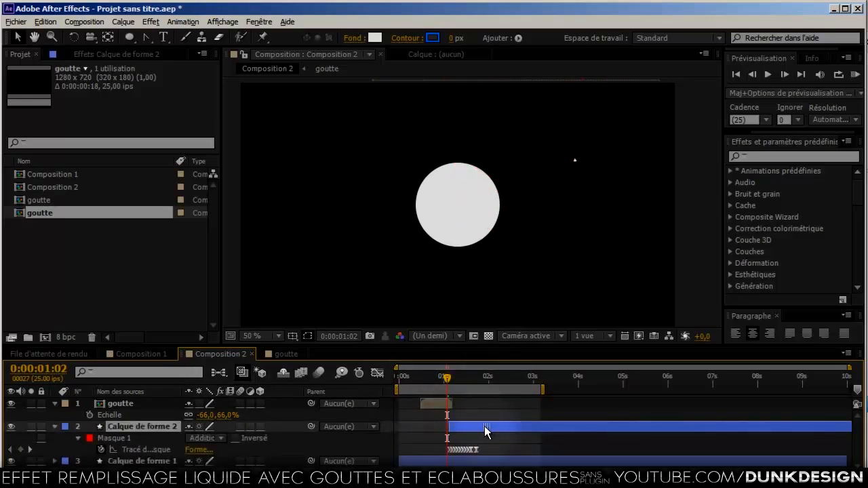
pyautogui.click(567, 219)
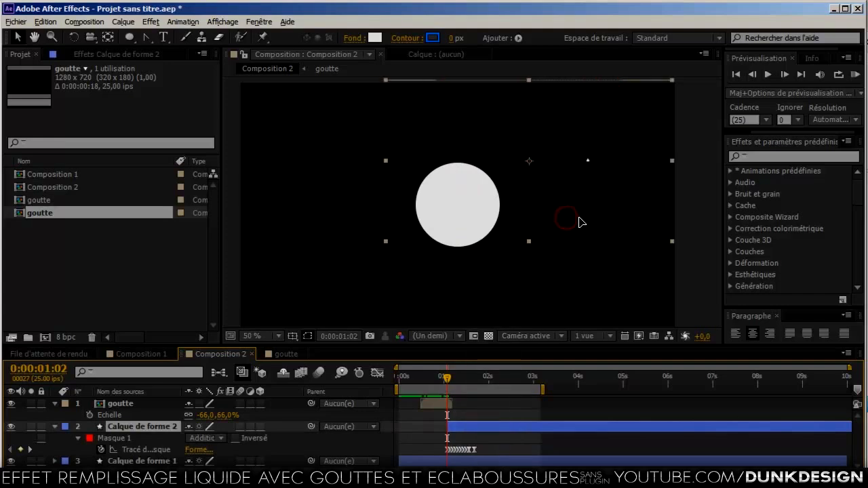
pyautogui.click(142, 426)
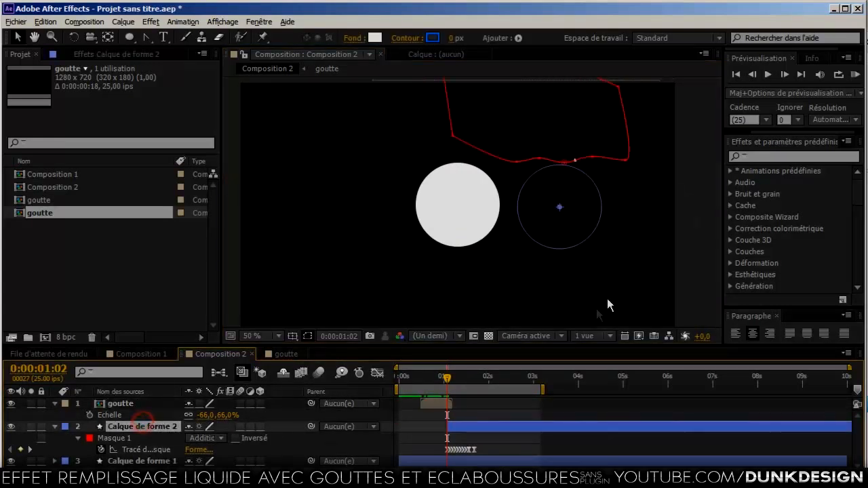
# Move the duplicated circle farther from the original at 0:00:01:07, where its filled part can be grabbed
pyautogui.press('pagedown')
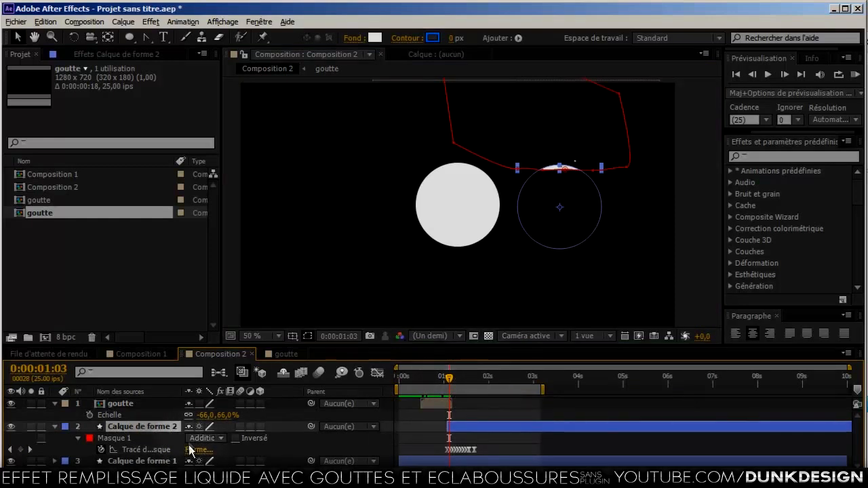
pyautogui.click(590, 209)
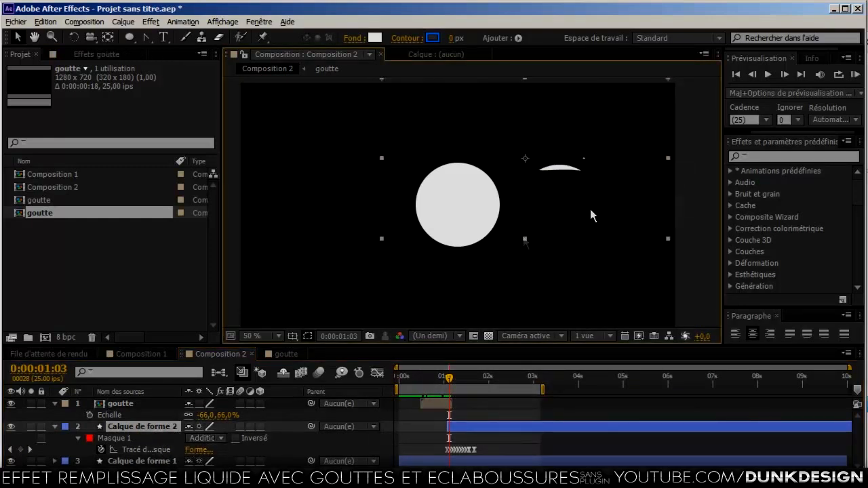
pyautogui.click(155, 426)
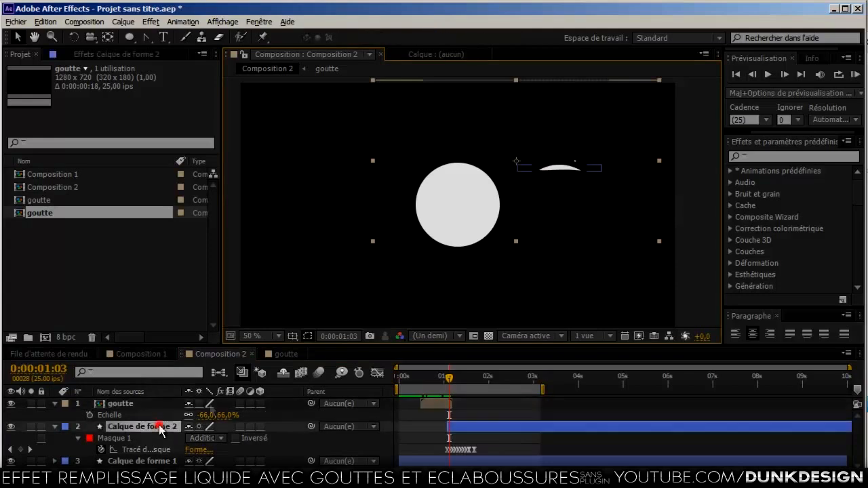
pyautogui.click(460, 386)
pyautogui.click(456, 377)
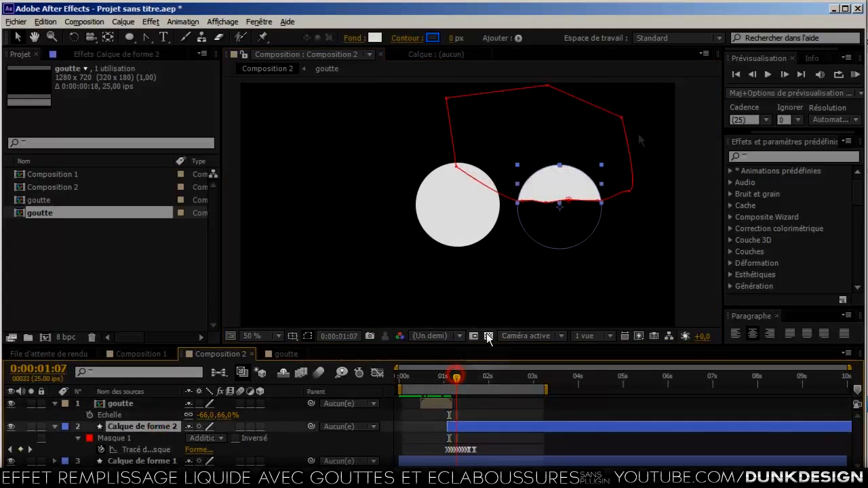
pyautogui.moveTo(564, 181); pyautogui.dragTo(583, 180)
pyautogui.moveTo(586, 185); pyautogui.dragTo(590, 183)
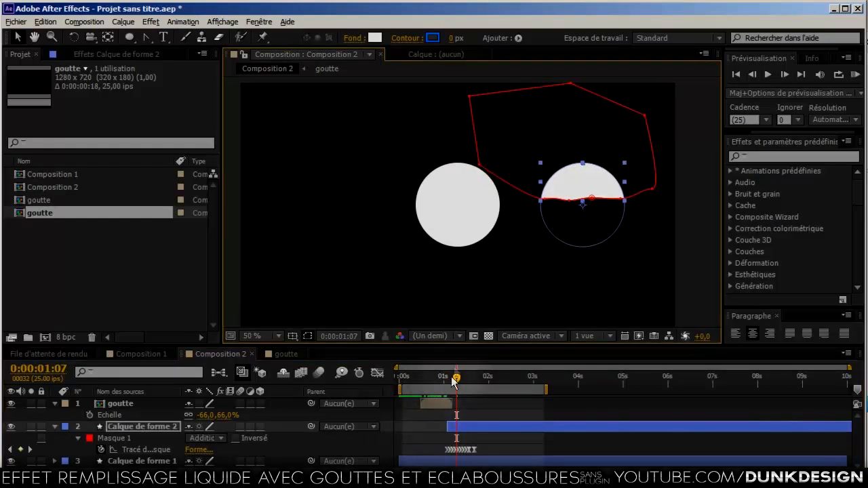
# Set the duplicated circle's position to 984, 360 to line it up with the falling droplet, and check the timing
pyautogui.moveTo(454, 374)
pyautogui.mouseDown()
pyautogui.moveTo(437, 390)
pyautogui.moveTo(447, 390)
pyautogui.mouseUp()
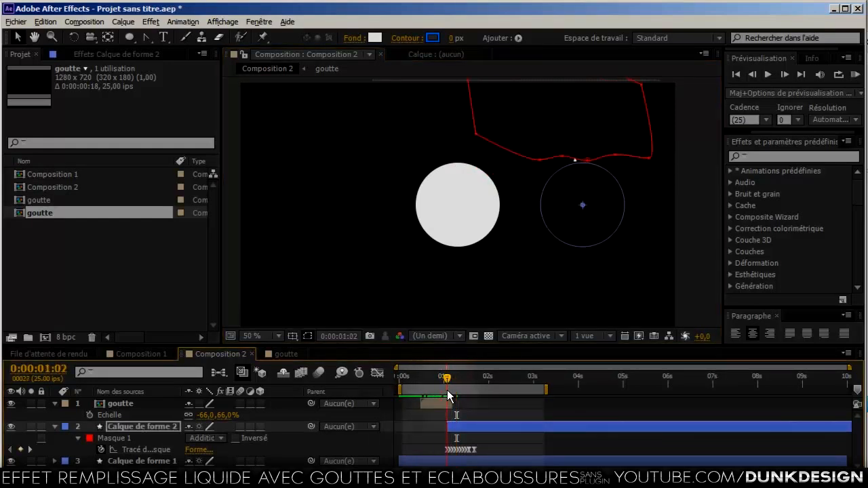
pyautogui.click(623, 197)
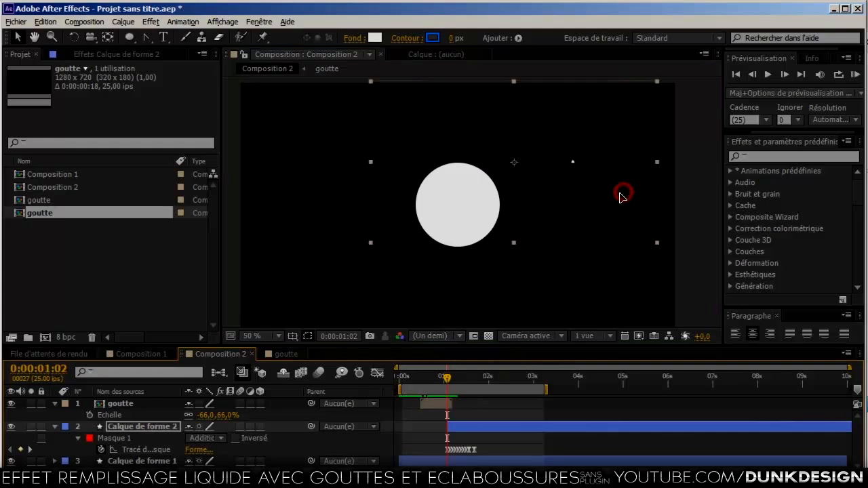
pyautogui.click(160, 427)
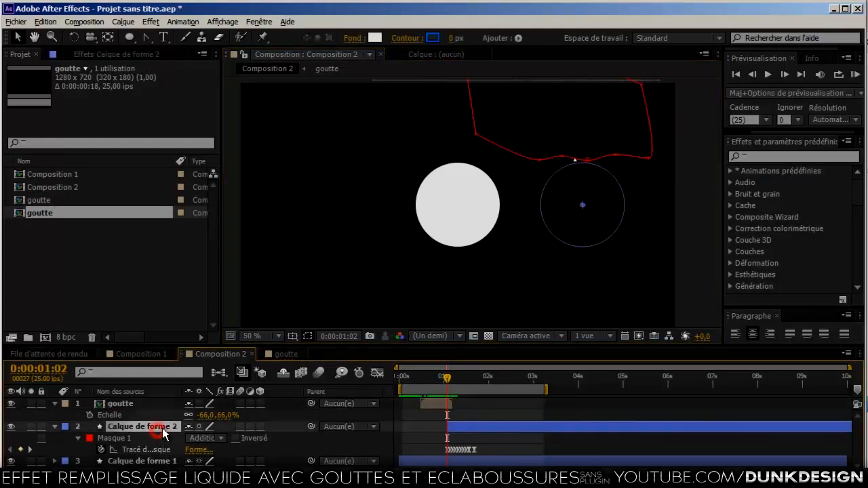
pyautogui.press('p')
pyautogui.moveTo(195, 439); pyautogui.dragTo(125, 439)
pyautogui.click(687, 279)
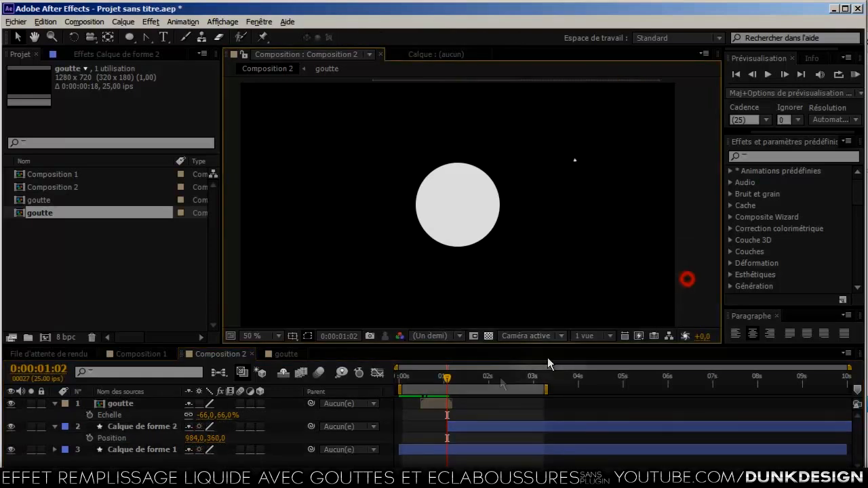
pyautogui.click(460, 375)
pyautogui.moveTo(447, 378); pyautogui.dragTo(441, 389)
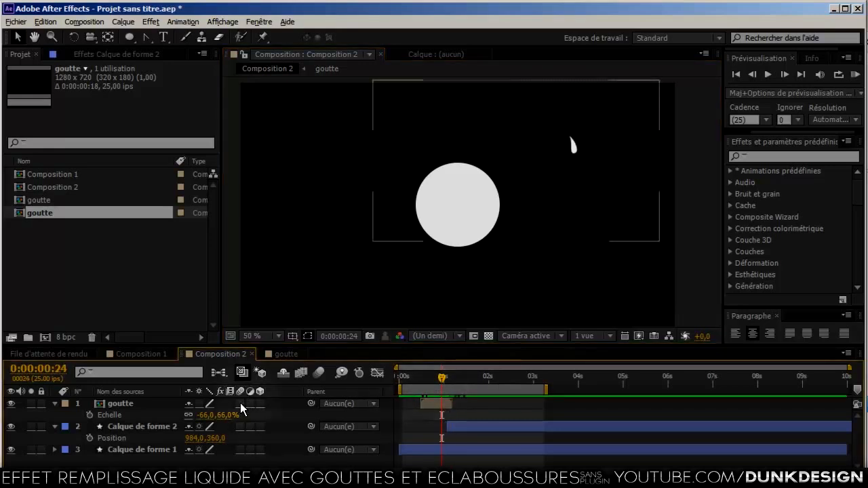
# Duplicate the goutte layer, rename the copy eclaboussure, and start it where the original goutte layer ends
pyautogui.click(53, 426)
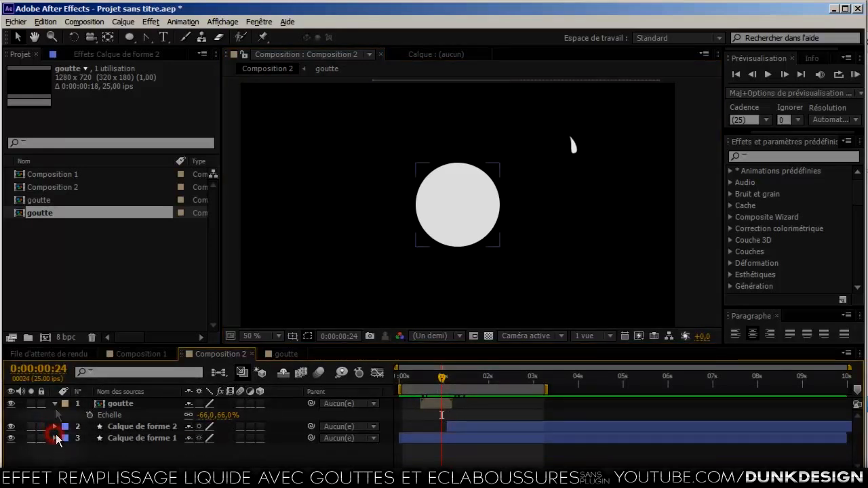
pyautogui.click(54, 404)
pyautogui.click(117, 405)
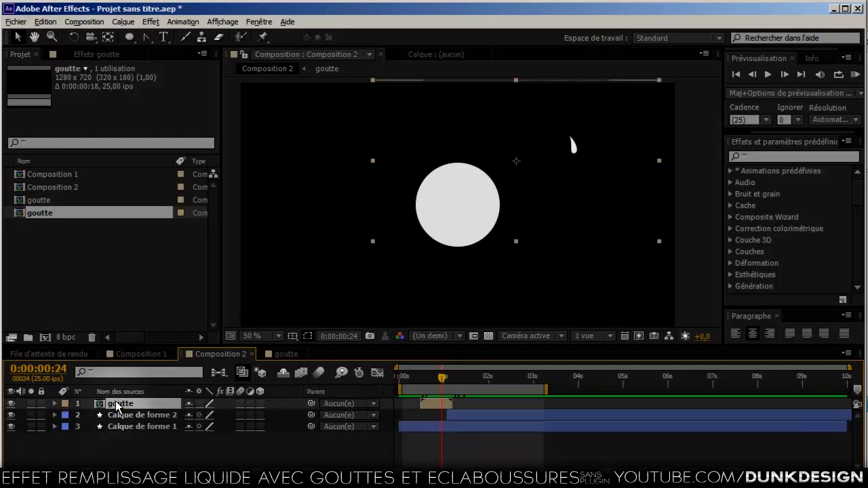
pyautogui.hotkey('ctrl', 'd')
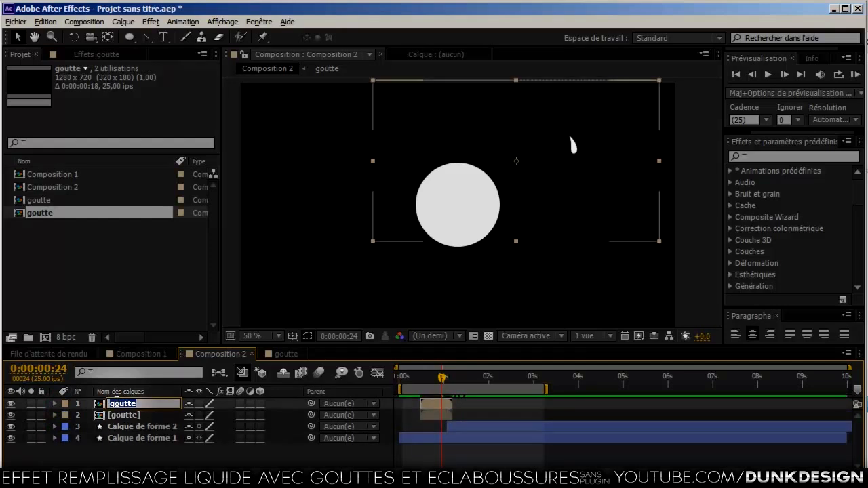
pyautogui.write('sure')
pyautogui.press('Return')
pyautogui.moveTo(434, 409); pyautogui.dragTo(456, 388)
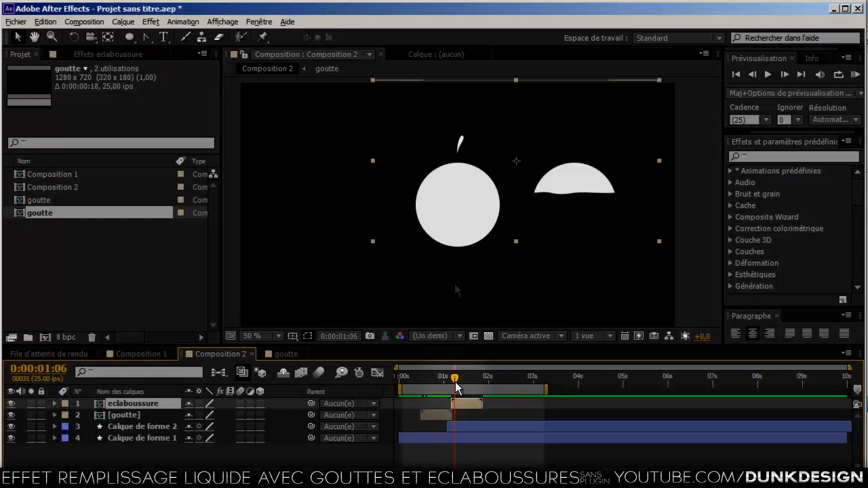
# Move the eclaboussure layer so its droplet springs from the top of the second circle, and display its scale
pyautogui.moveTo(451, 145); pyautogui.dragTo(568, 160)
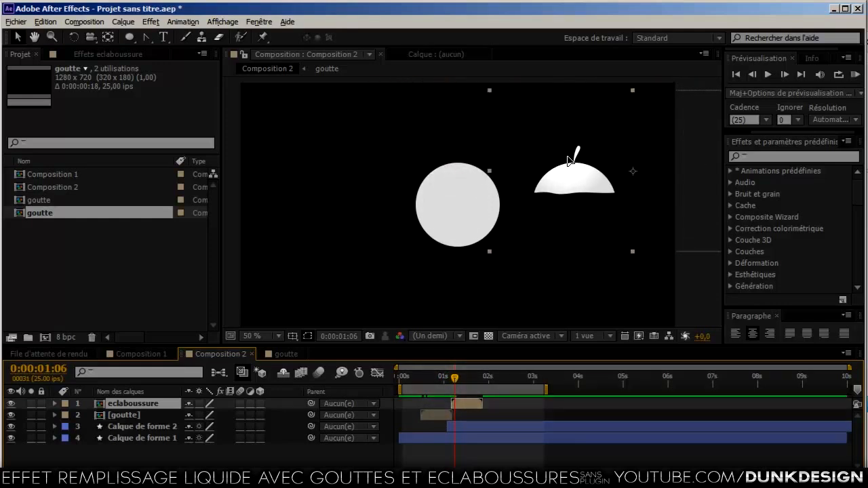
pyautogui.press('s')
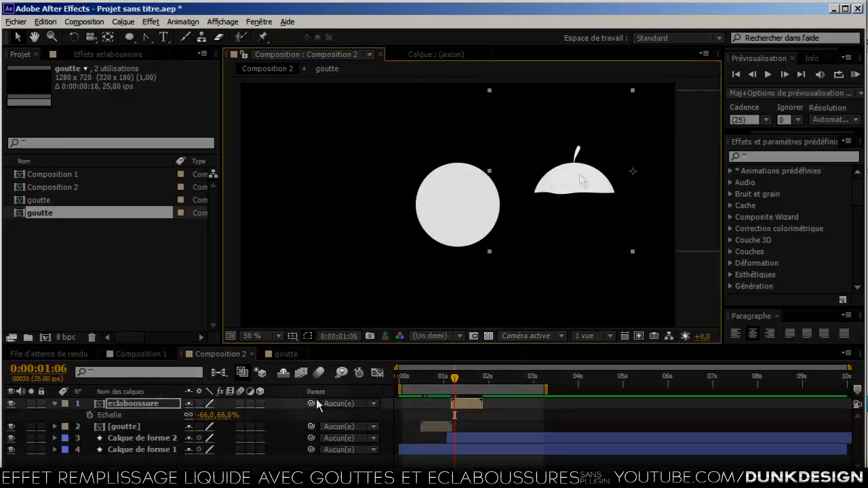
pyautogui.moveTo(633, 174)
pyautogui.mouseDown()
pyautogui.moveTo(624, 170)
pyautogui.moveTo(633, 171)
pyautogui.mouseUp()
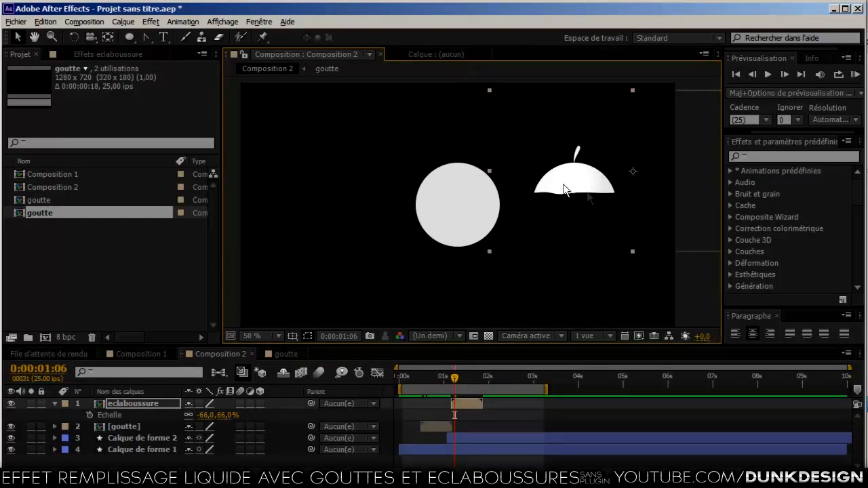
# Move the eclaboussure layer's anchor point to the droplet's base at the top of the second circle
pyautogui.click(108, 37)
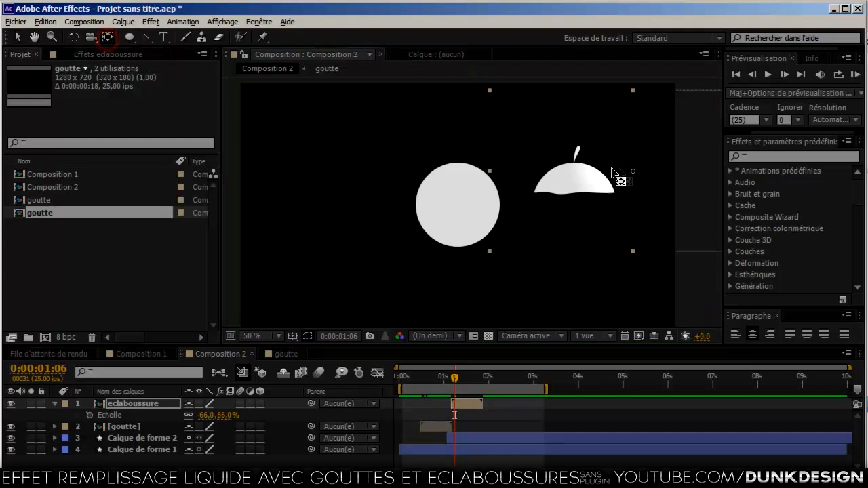
pyautogui.moveTo(627, 174); pyautogui.dragTo(576, 164)
pyautogui.press('s')
pyautogui.press('s')
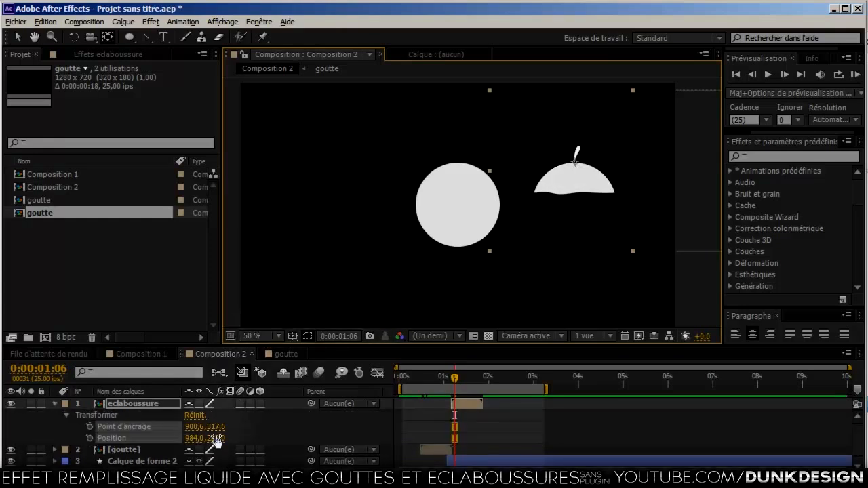
# Scale the eclaboussure layer to -36, 36% and check the splash motion around 0:00:01:07
pyautogui.click(246, 432)
pyautogui.click(156, 404)
pyautogui.press('s')
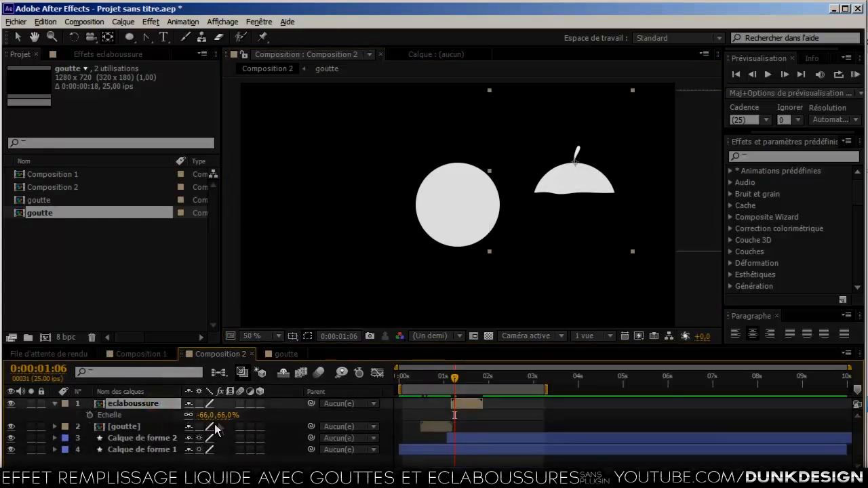
pyautogui.moveTo(228, 415); pyautogui.dragTo(247, 415)
pyautogui.click(706, 228)
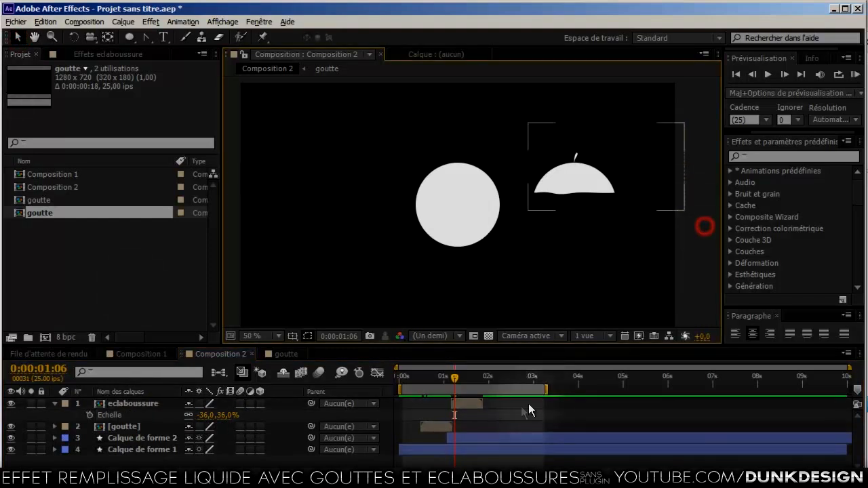
pyautogui.moveTo(449, 378)
pyautogui.mouseDown()
pyautogui.moveTo(477, 383)
pyautogui.moveTo(456, 390)
pyautogui.mouseUp()
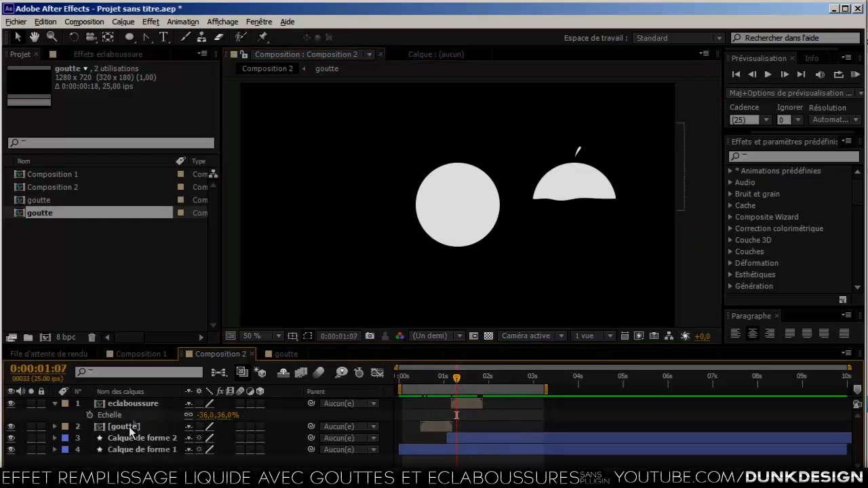
# Duplicate the eclaboussure layer, scale the copy to -18, 18%, nudge it beside the first splash, and check their motion
pyautogui.click(137, 405)
pyautogui.hotkey('ctrl', 'd')
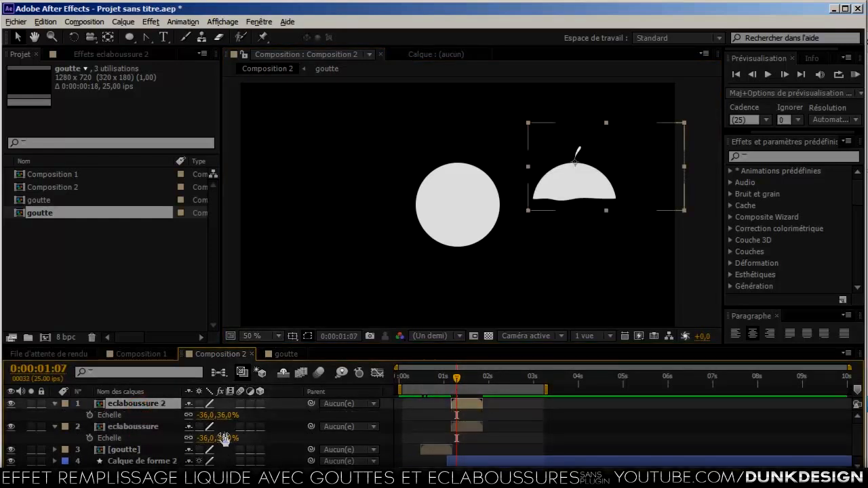
pyautogui.moveTo(227, 417)
pyautogui.mouseDown()
pyautogui.moveTo(238, 416)
pyautogui.moveTo(215, 421)
pyautogui.mouseUp()
pyautogui.click(589, 157)
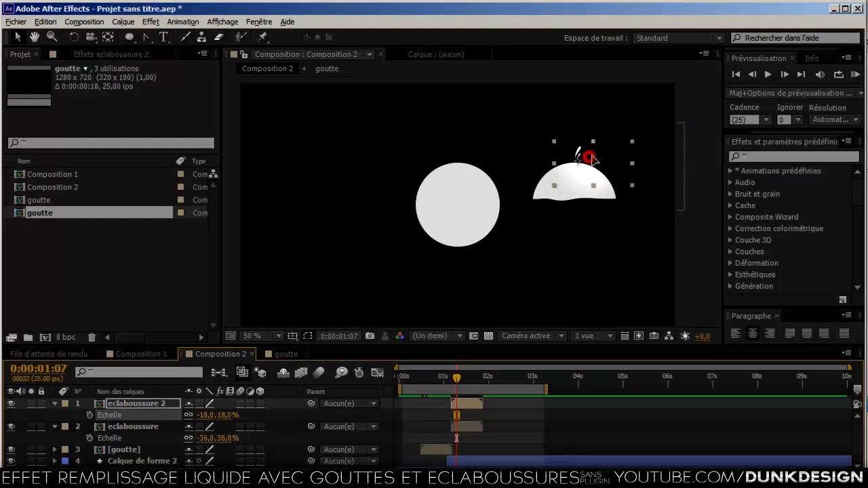
pyautogui.click(669, 284)
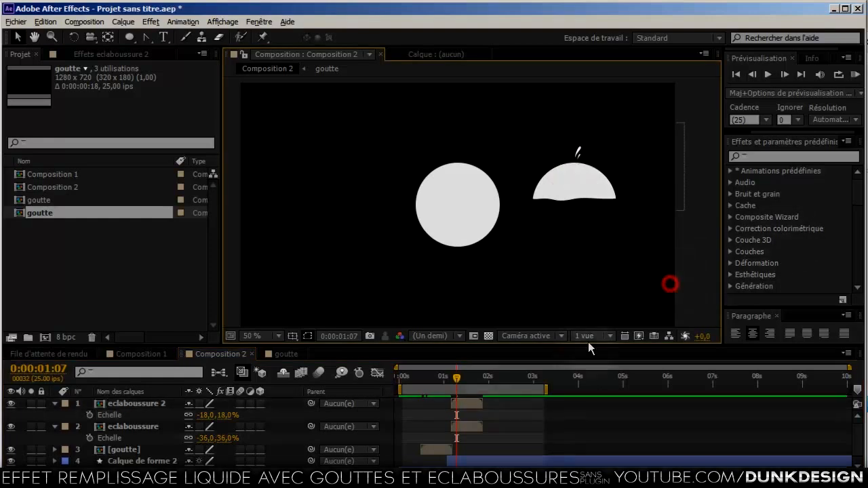
pyautogui.moveTo(453, 386); pyautogui.dragTo(471, 388)
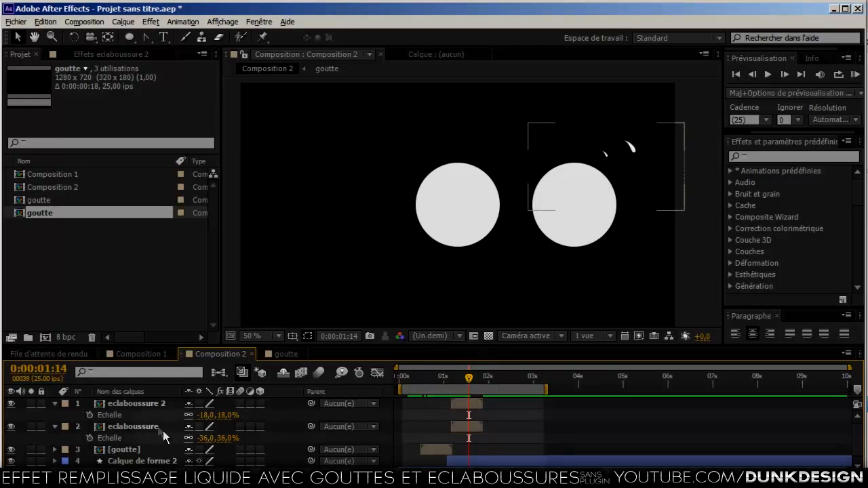
# Duplicate the eclaboussure 2 layer and scale the copy to 20, 20% so it splashes toward the opposite side
pyautogui.click(162, 404)
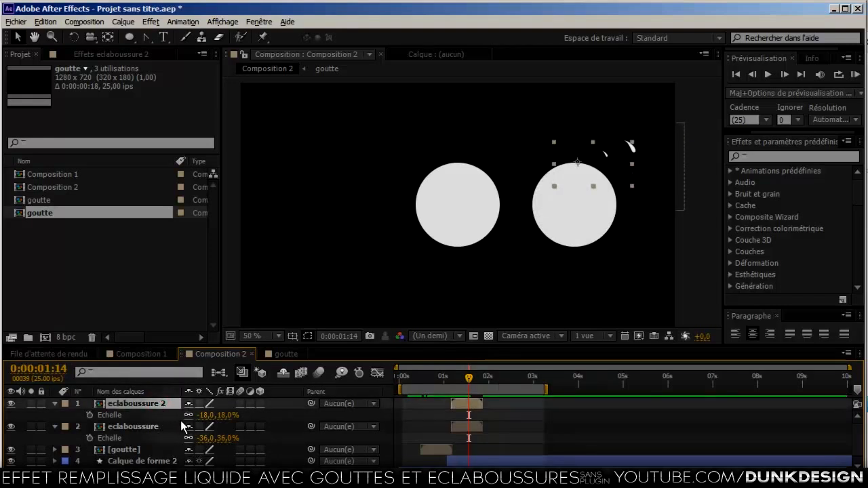
pyautogui.hotkey('ctrl', 's')
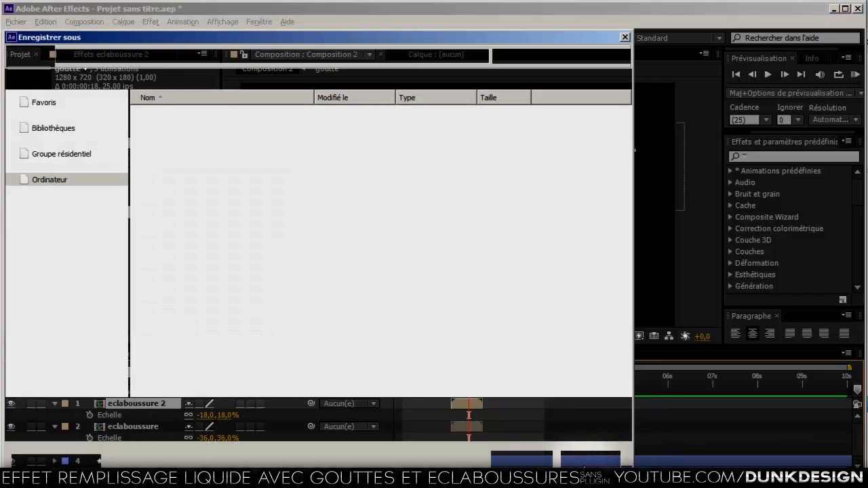
pyautogui.click(591, 461)
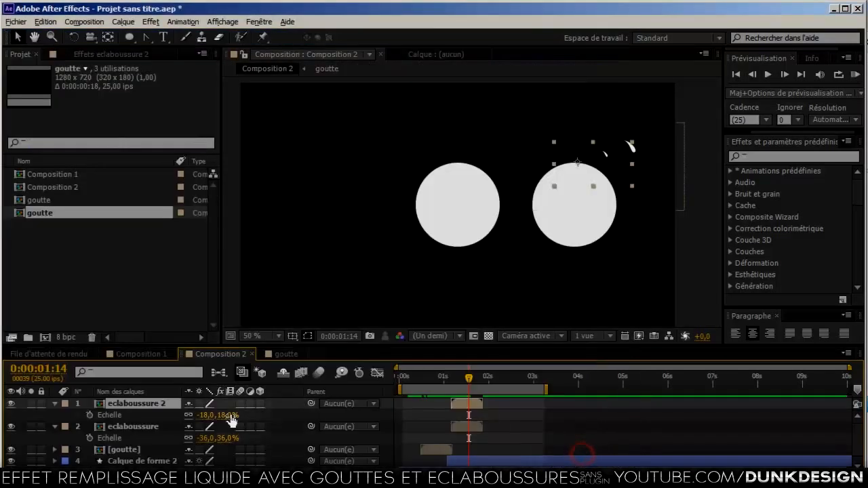
pyautogui.hotkey('ctrl', 'd')
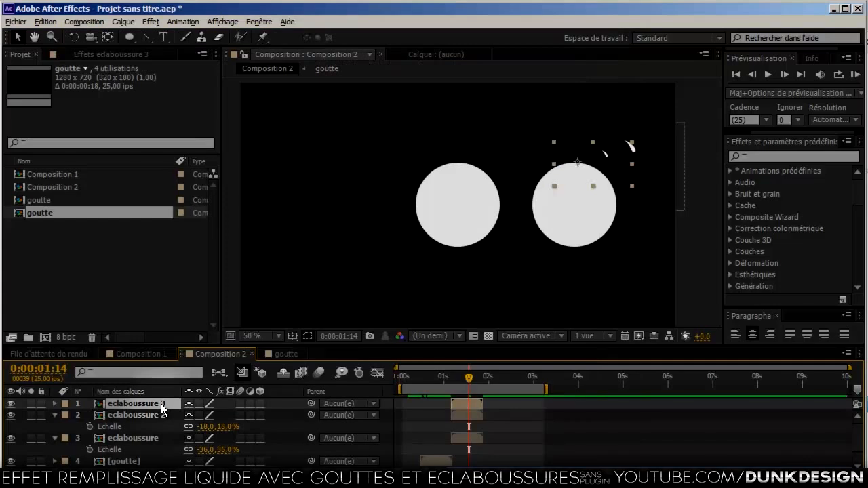
pyautogui.press('s')
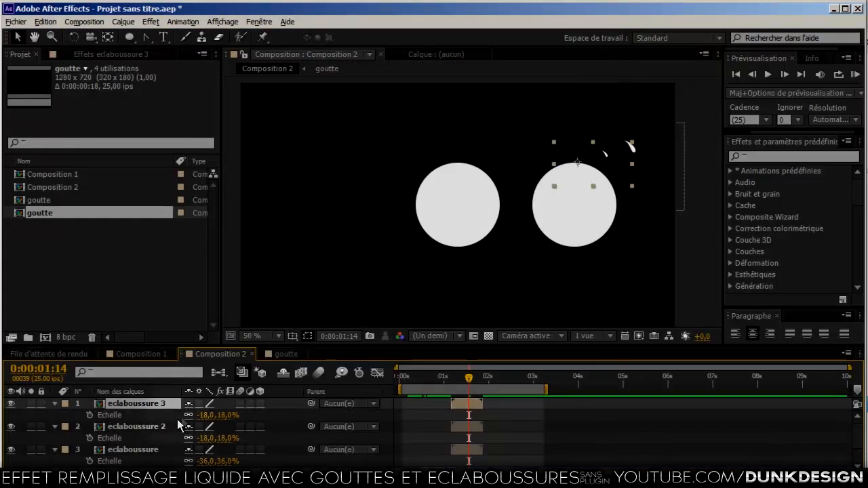
pyautogui.click(188, 416)
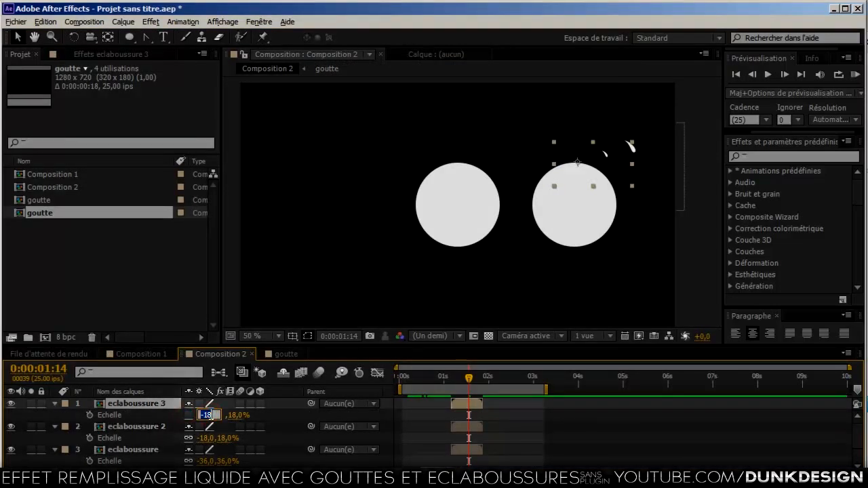
pyautogui.press('Return')
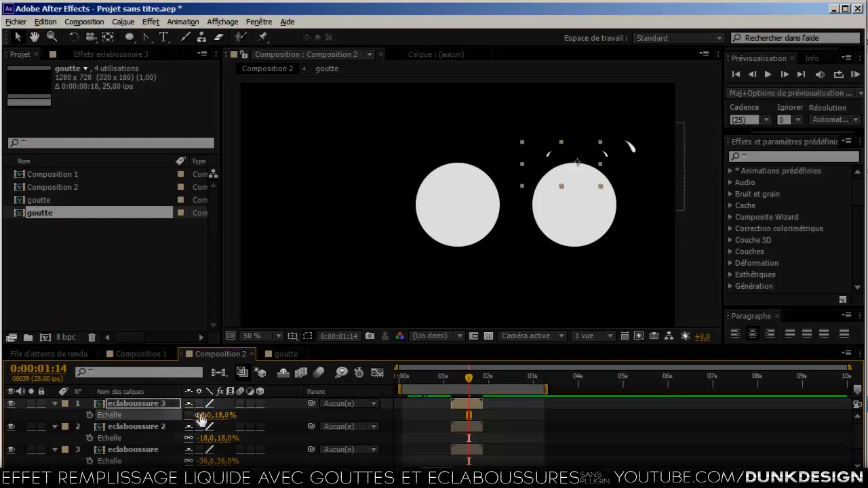
pyautogui.moveTo(202, 416); pyautogui.dragTo(203, 415)
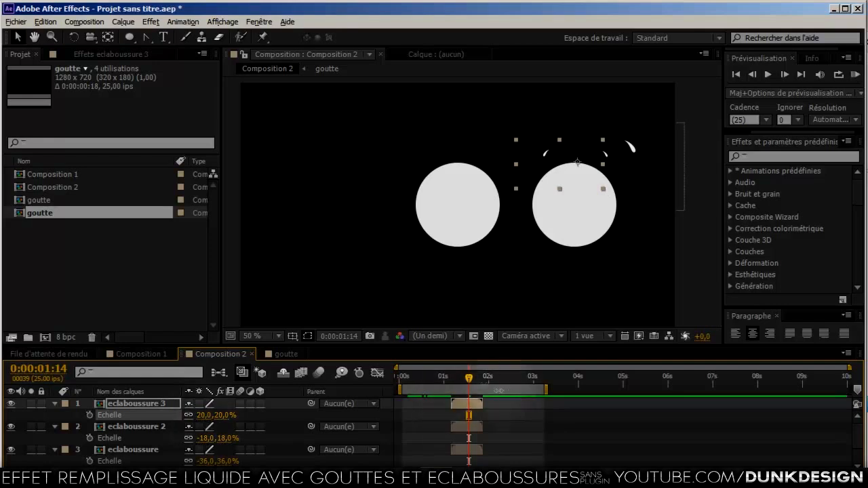
# Nudge the eclaboussure 3 layer slightly down and left at 0:00:01:08 so its splash starts at the second circle's upper edge
pyautogui.moveTo(463, 377); pyautogui.dragTo(452, 379)
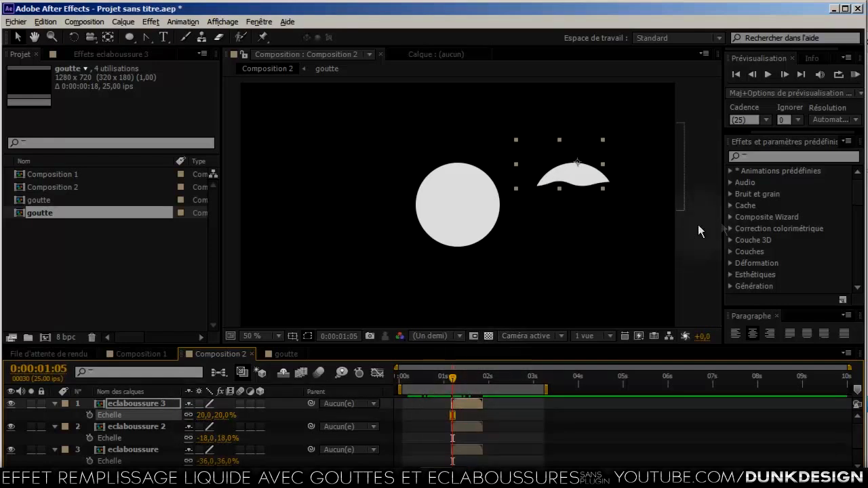
pyautogui.moveTo(452, 380); pyautogui.dragTo(457, 383)
pyautogui.moveTo(567, 172); pyautogui.dragTo(562, 181)
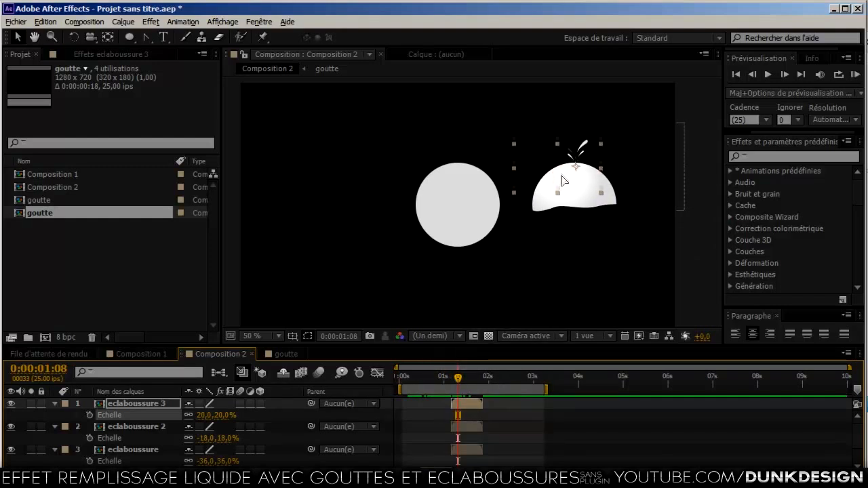
# End the work area at 0:00:01:21 and trim Composition 2 to the work area
pyautogui.moveTo(460, 376); pyautogui.dragTo(487, 382)
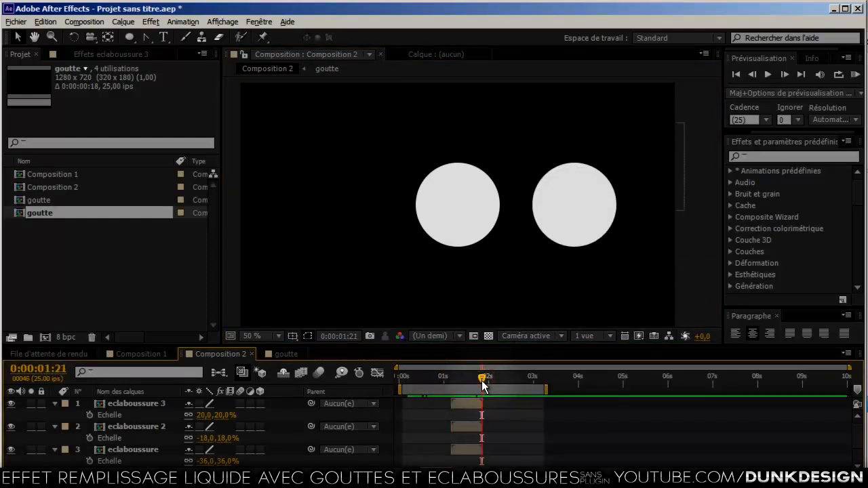
pyautogui.press('n')
pyautogui.rightClick(466, 391)
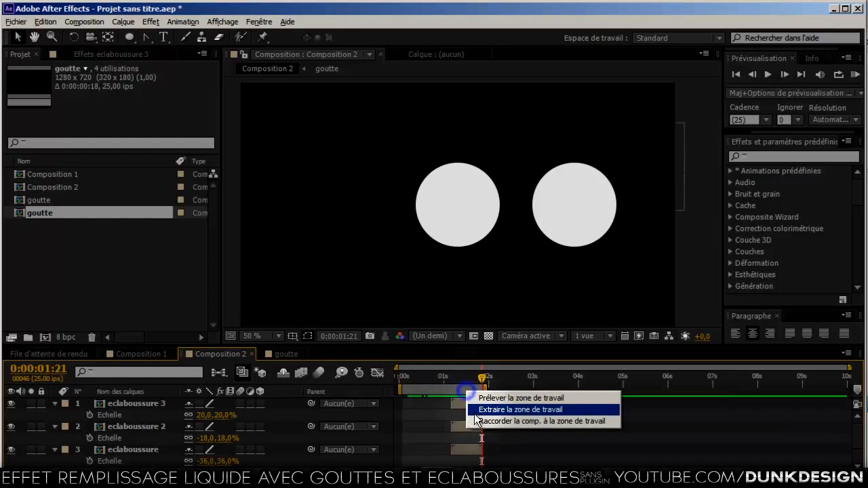
pyautogui.click(473, 423)
pyautogui.click(695, 274)
# Collapse the scale properties of the three eclaboussure layers and list the layers by source name
pyautogui.click(150, 419)
pyautogui.click(53, 405)
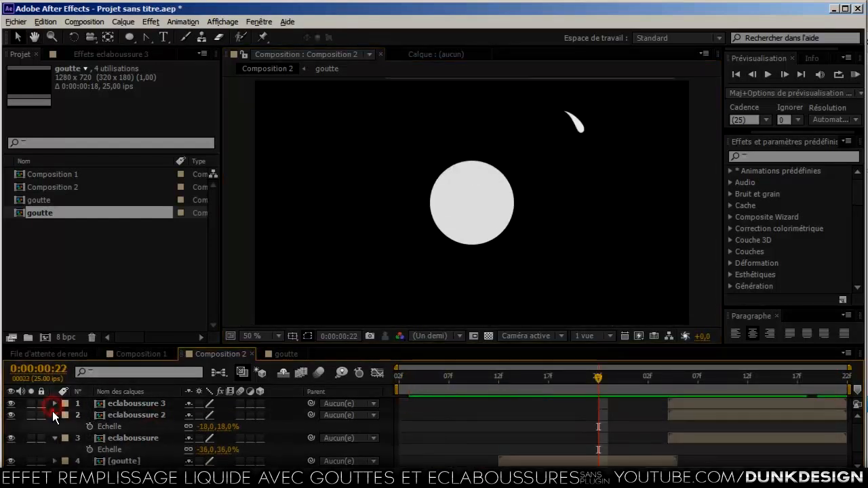
pyautogui.click(53, 415)
pyautogui.click(57, 428)
pyautogui.click(123, 391)
# Enable motion blur for all six layers and the composition, and inspect the blur on the first circle's liquid surface at 0:00:00:07
pyautogui.click(144, 403)
pyautogui.keyDown('shift'); pyautogui.click(140, 461); pyautogui.keyUp('shift')
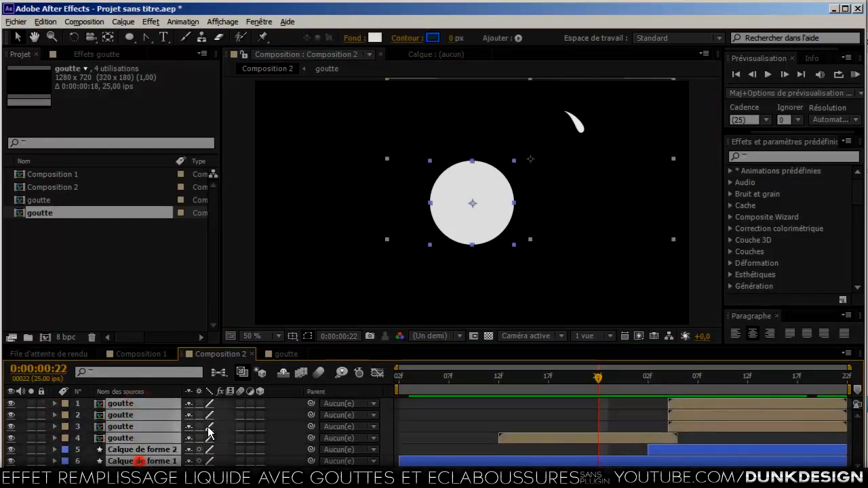
pyautogui.click(240, 404)
pyautogui.press('F4')
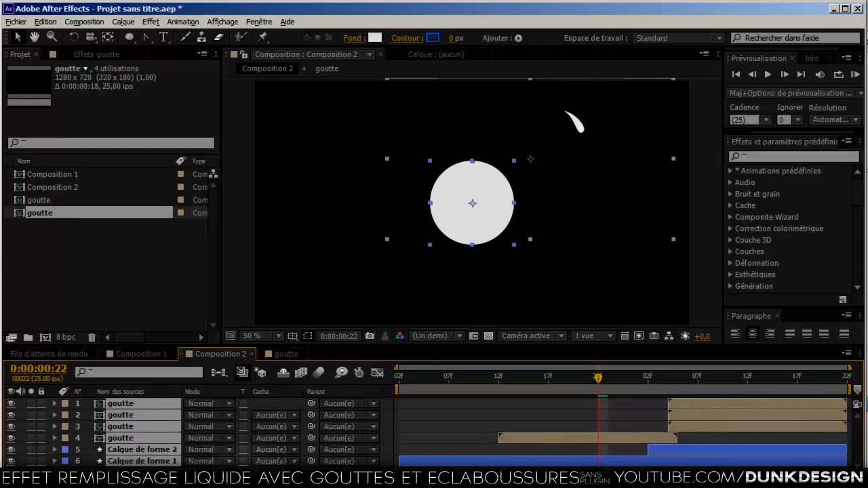
pyautogui.press('F4')
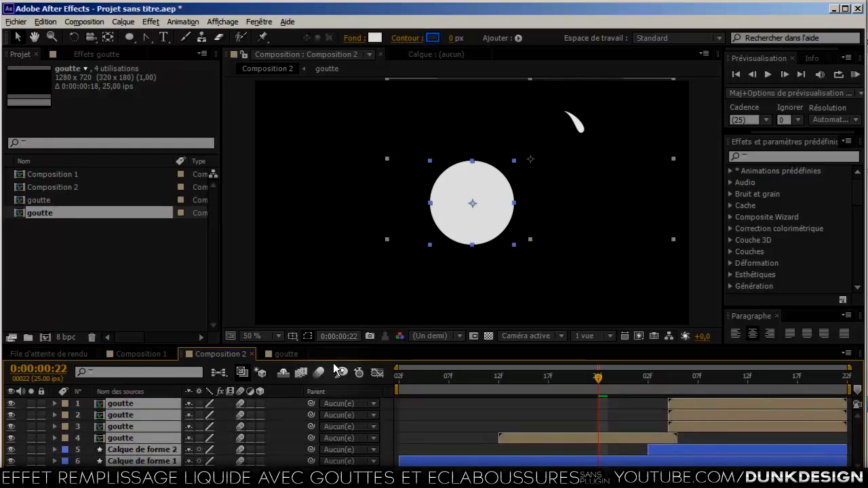
pyautogui.click(698, 294)
pyautogui.moveTo(575, 377); pyautogui.dragTo(447, 424)
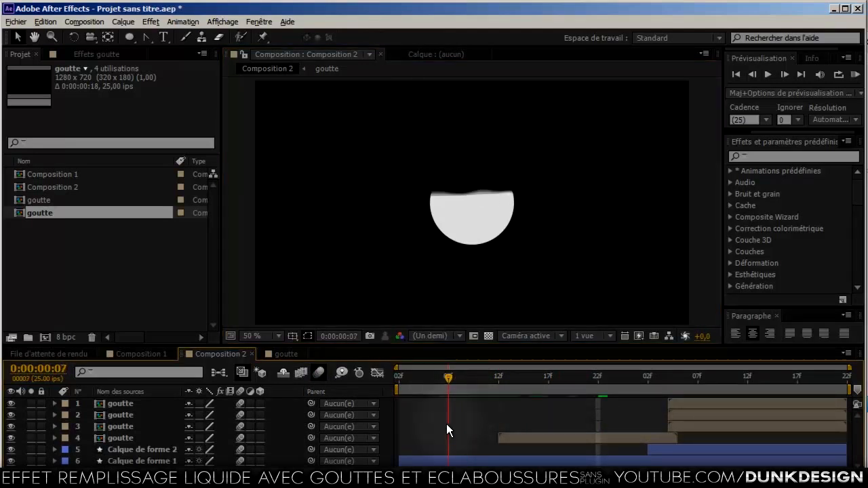
pyautogui.scroll(2, 477, 242)
pyautogui.scroll(4, 477, 242)
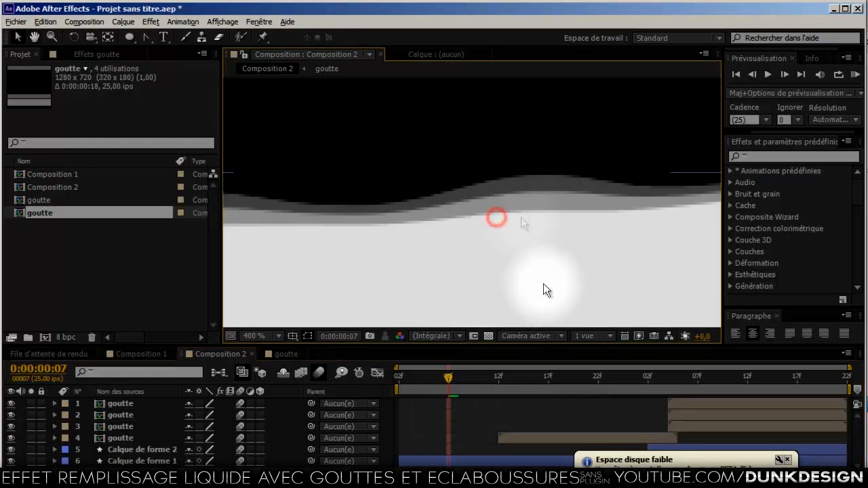
pyautogui.scroll(-4, 523, 221)
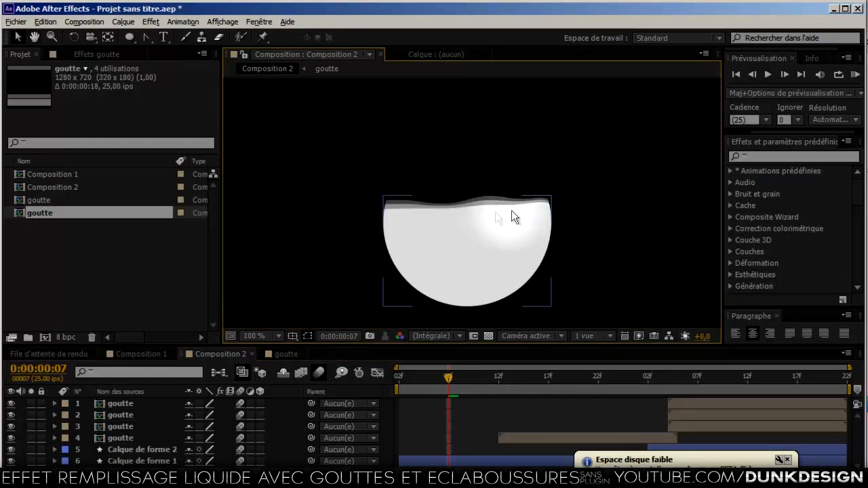
# Raise Composition 2's motion blur samples per image until the liquid edge blurs smoothly, and preview the animation
pyautogui.rightClick(228, 351)
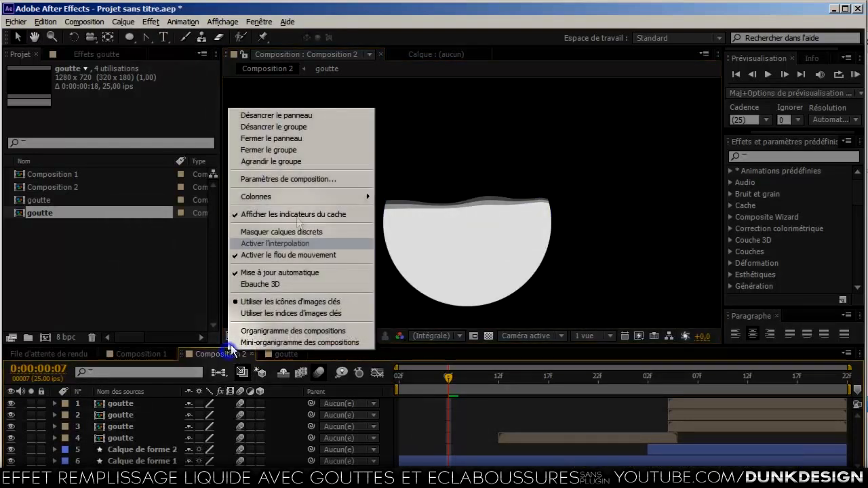
pyautogui.click(308, 177)
pyautogui.click(347, 139)
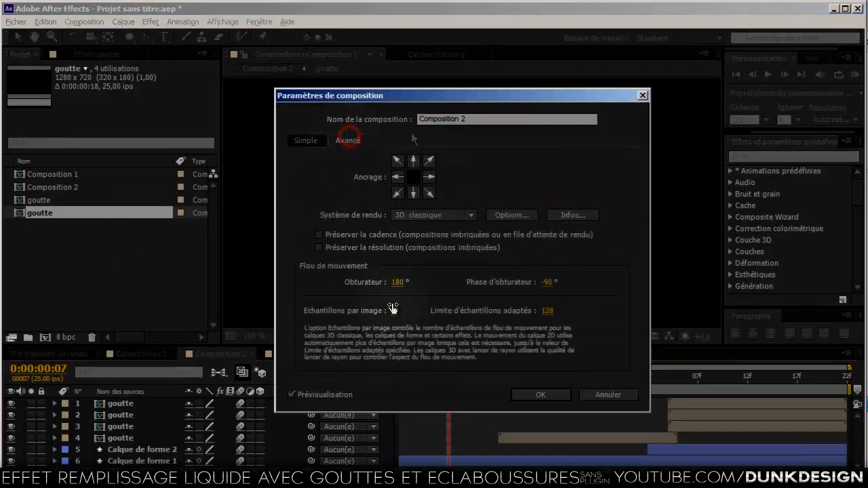
pyautogui.moveTo(441, 94); pyautogui.dragTo(198, 119)
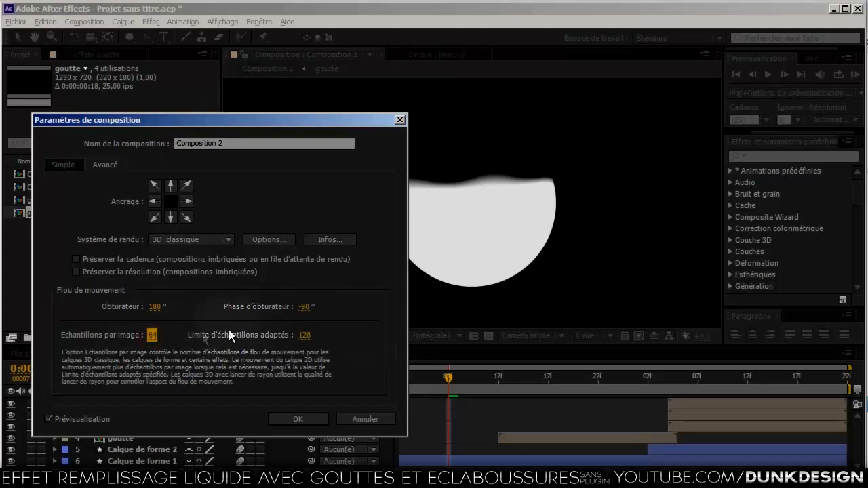
pyautogui.moveTo(151, 337); pyautogui.dragTo(133, 342)
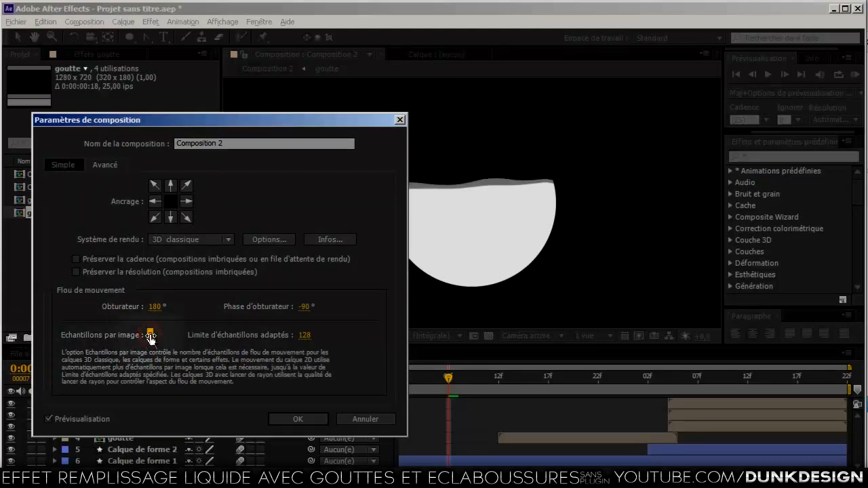
pyautogui.click(152, 335)
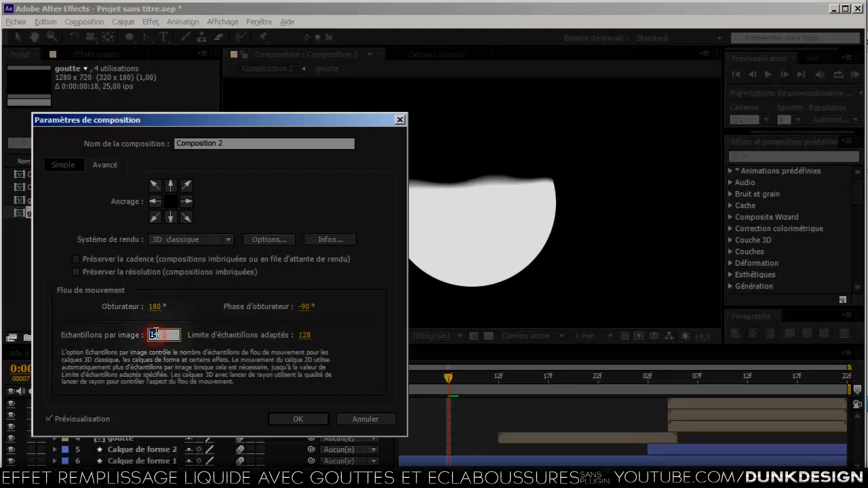
pyautogui.press('Return')
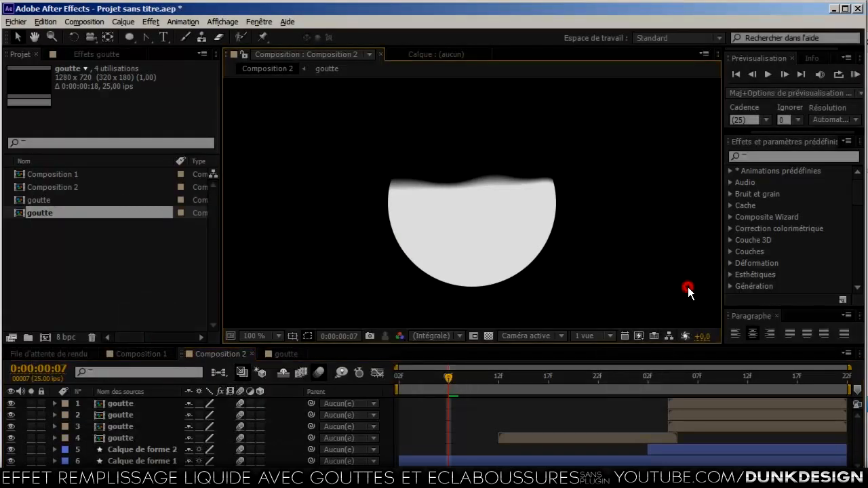
pyautogui.scroll(-2, 688, 279)
pyautogui.click(854, 75)
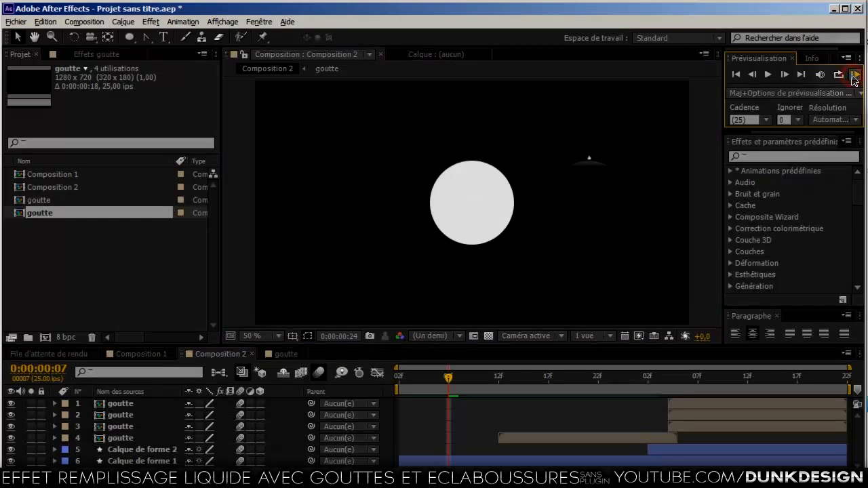